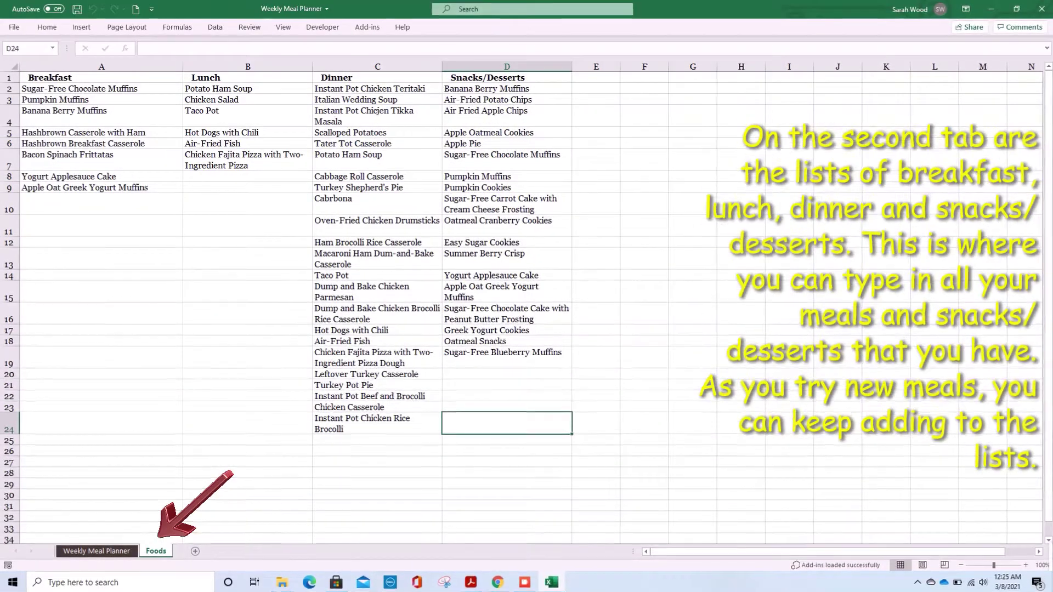
- Enter Brocolli Crustless Quiche in cell A10 below the last breakfast meal
left_click(101, 203)
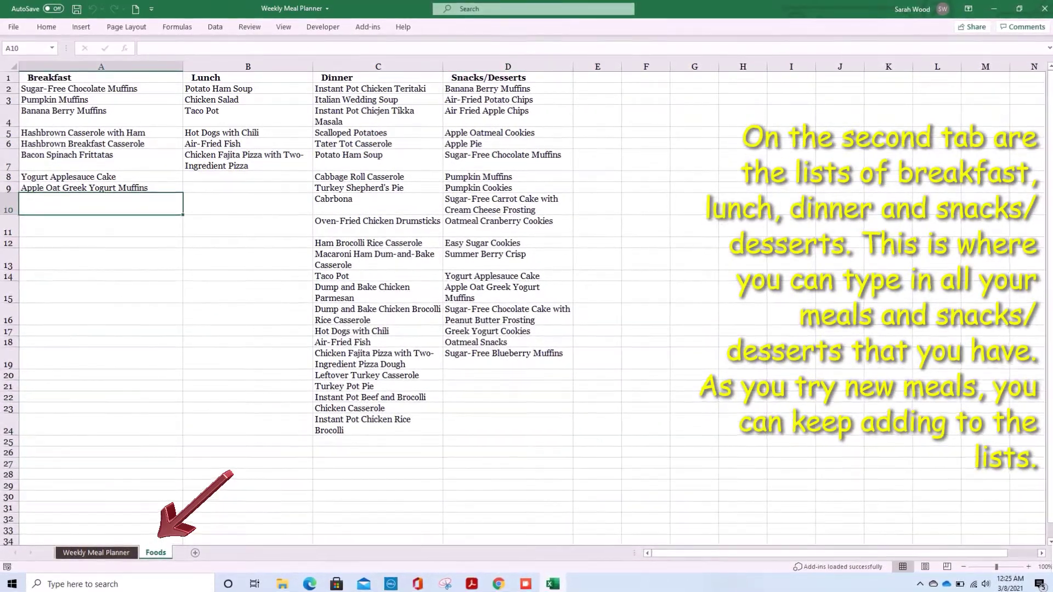
type("Br")
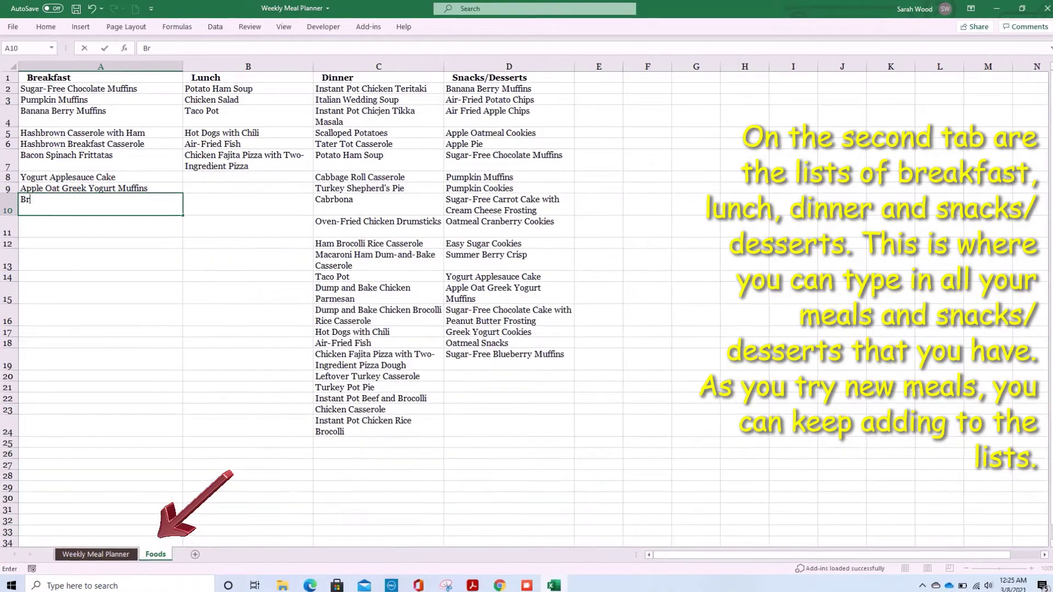
type("oc")
type("oc")
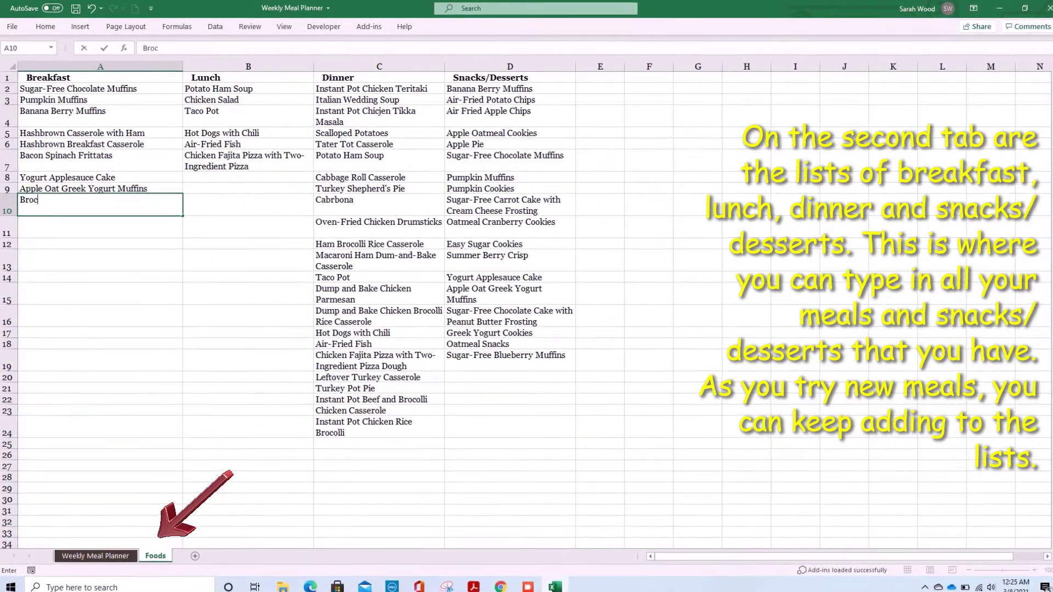
type("olli")
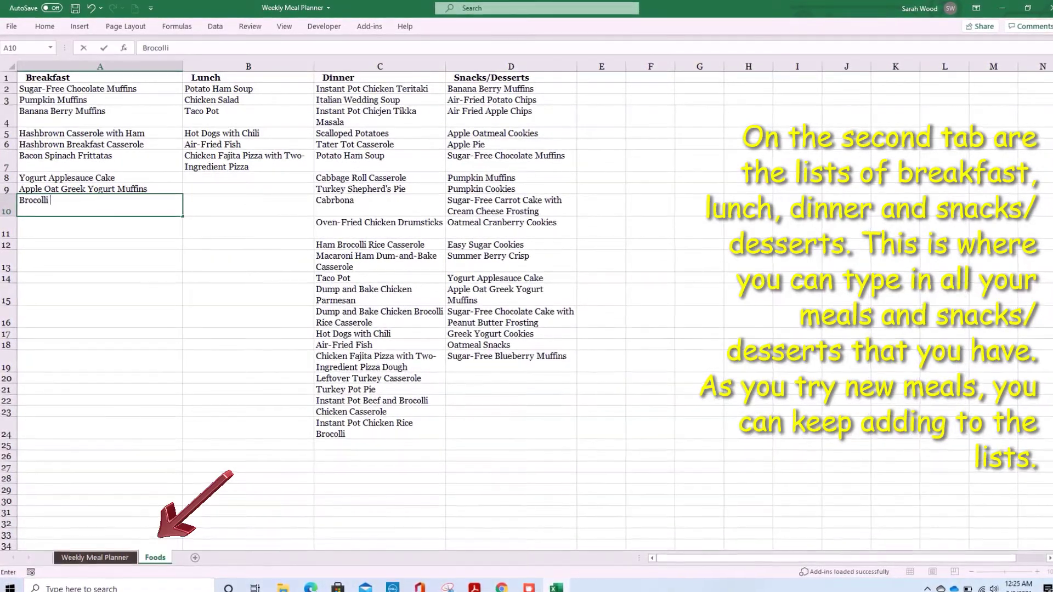
type("Q")
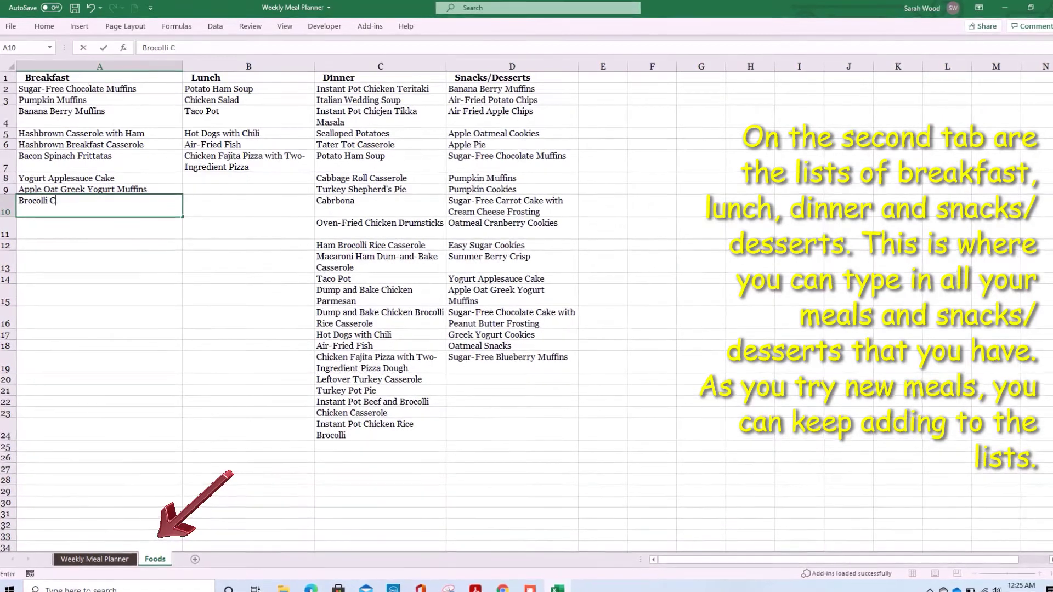
type("stles")
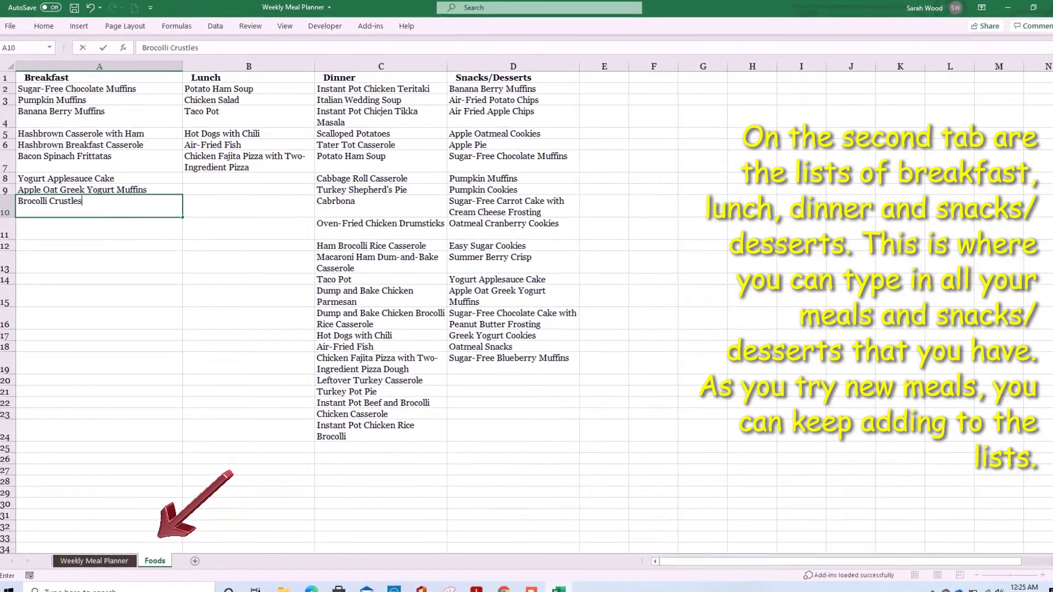
type("s Quiche")
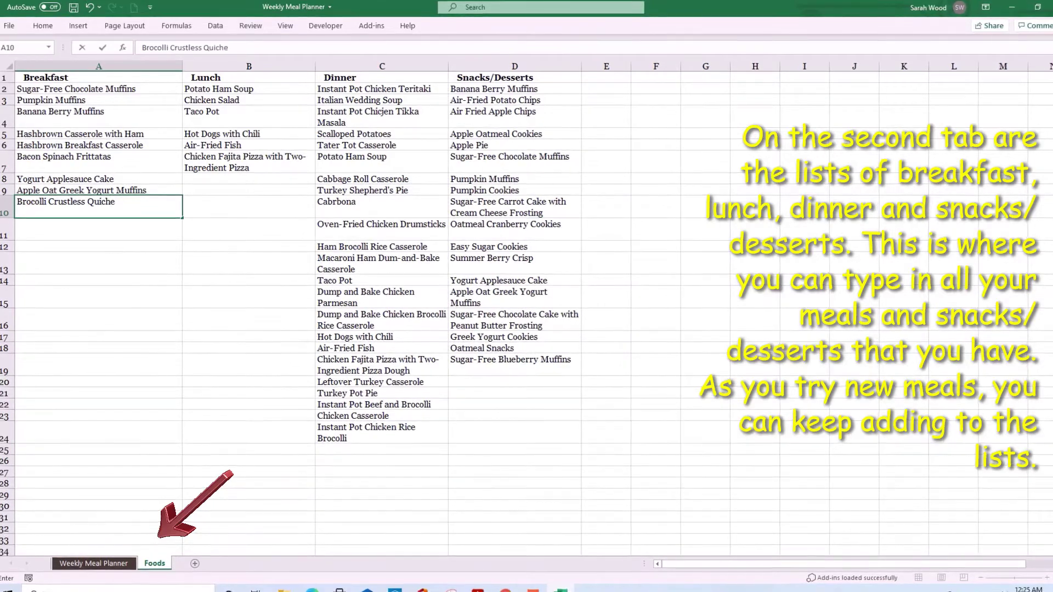
key("Return")
type("A")
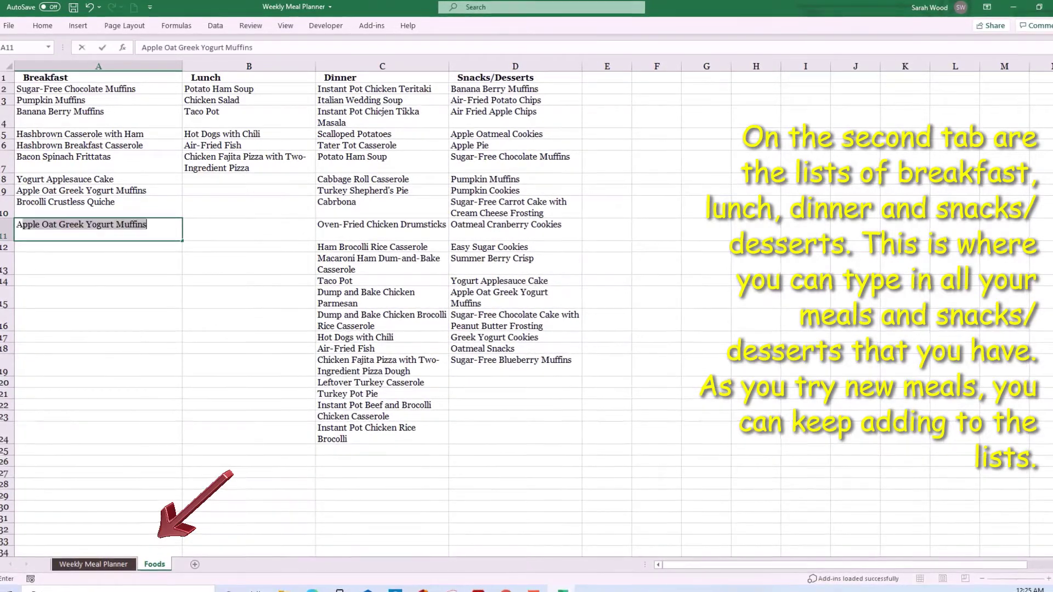
key("BackSpace")
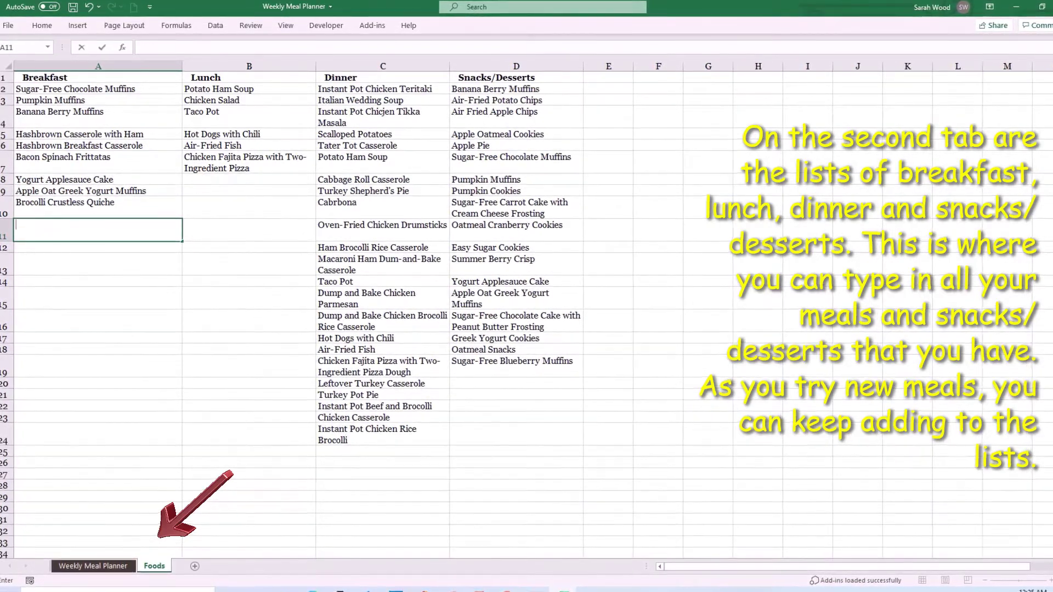
- Enter Crock Pot Apple Oatmeal in A11 and Apple Pecan Chicken Salad in B8 under Lunch
type("Croc")
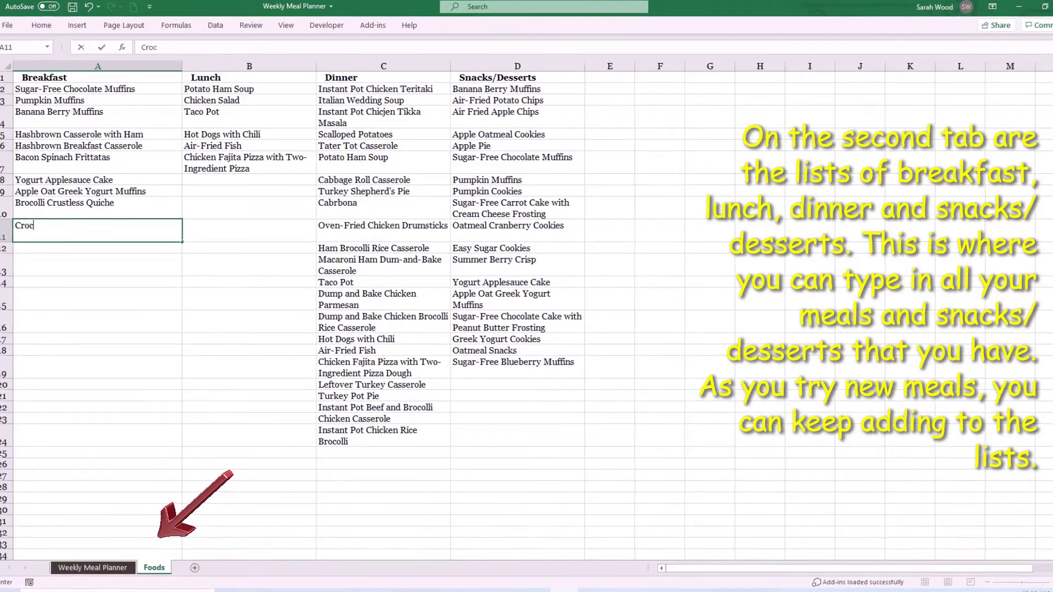
type("l ")
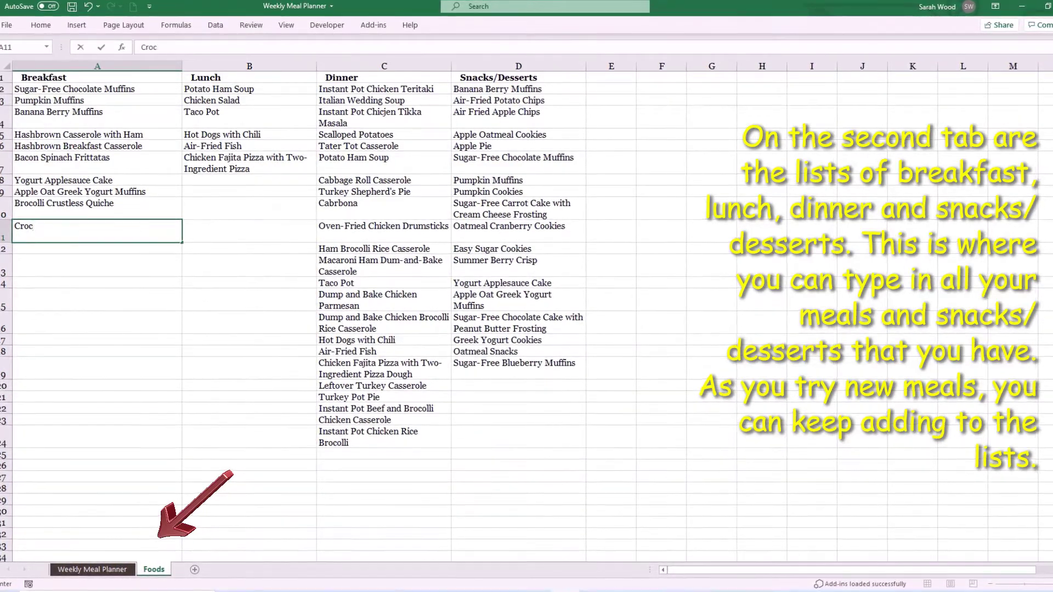
type("k Pot")
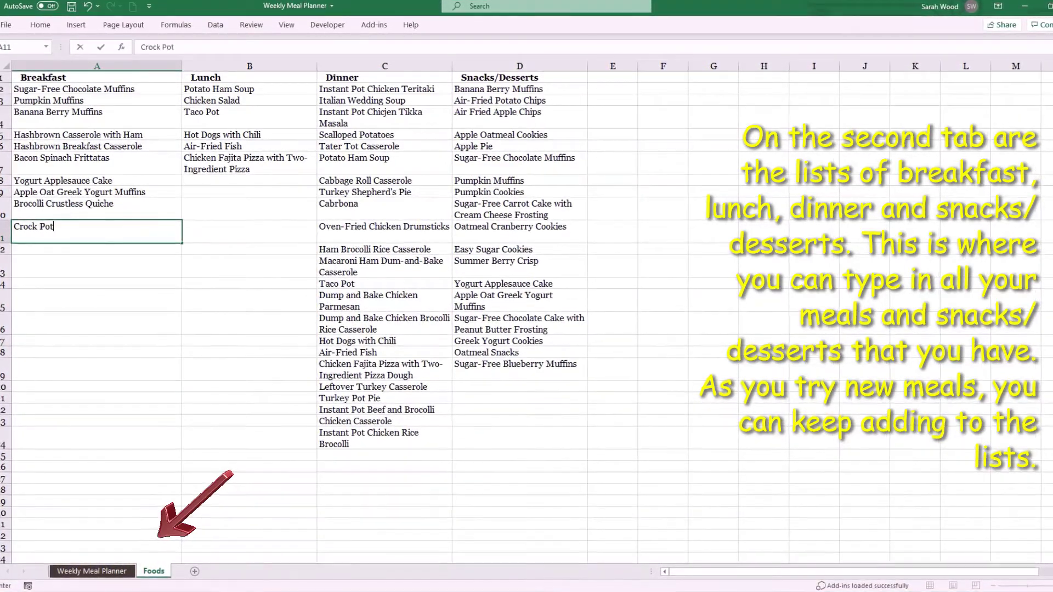
type(" Apple O")
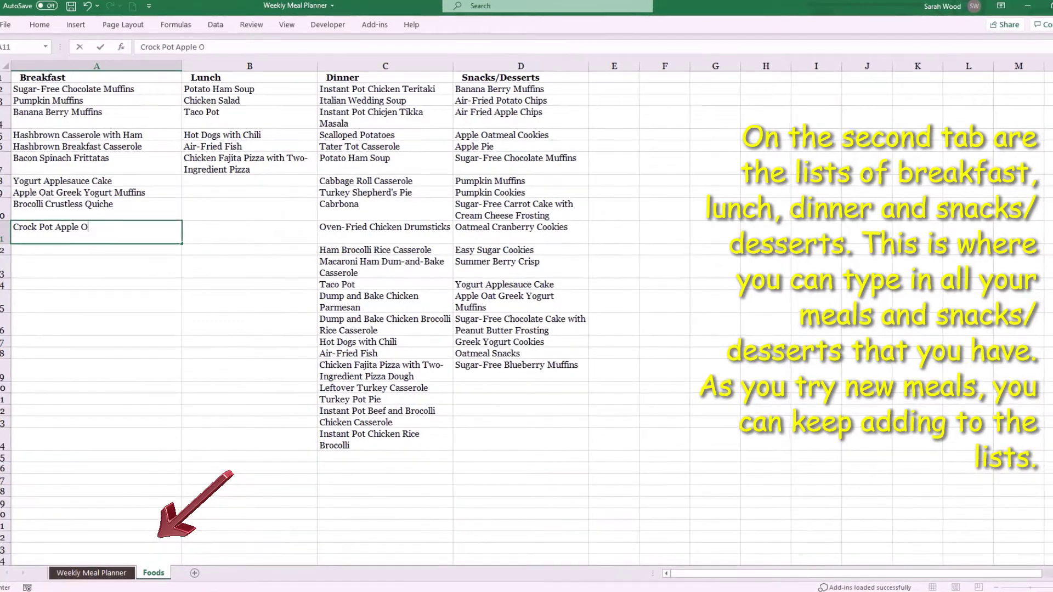
type("atmeal")
type("Ap")
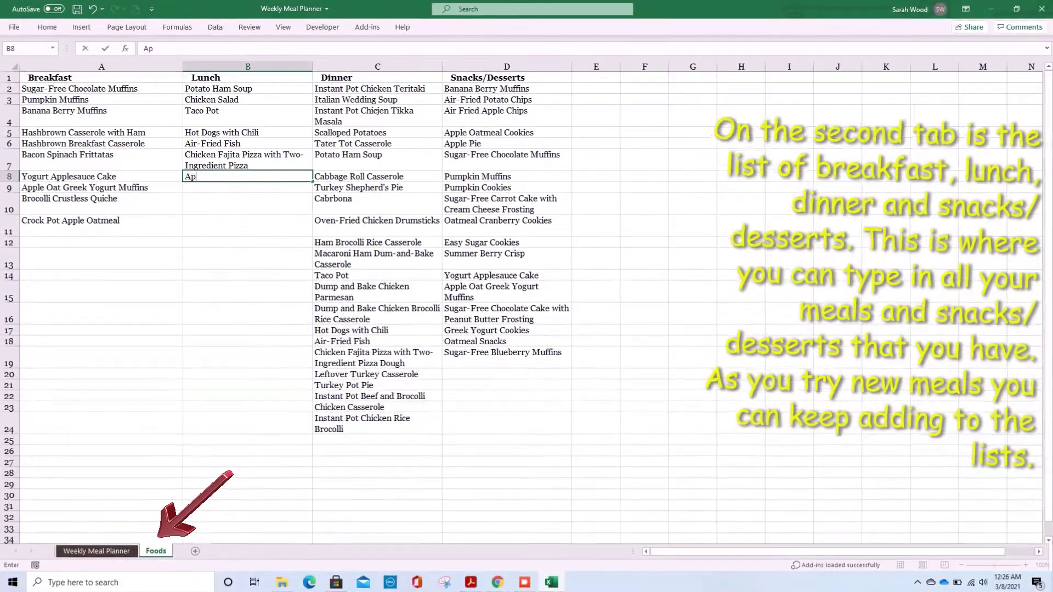
type("ple PE")
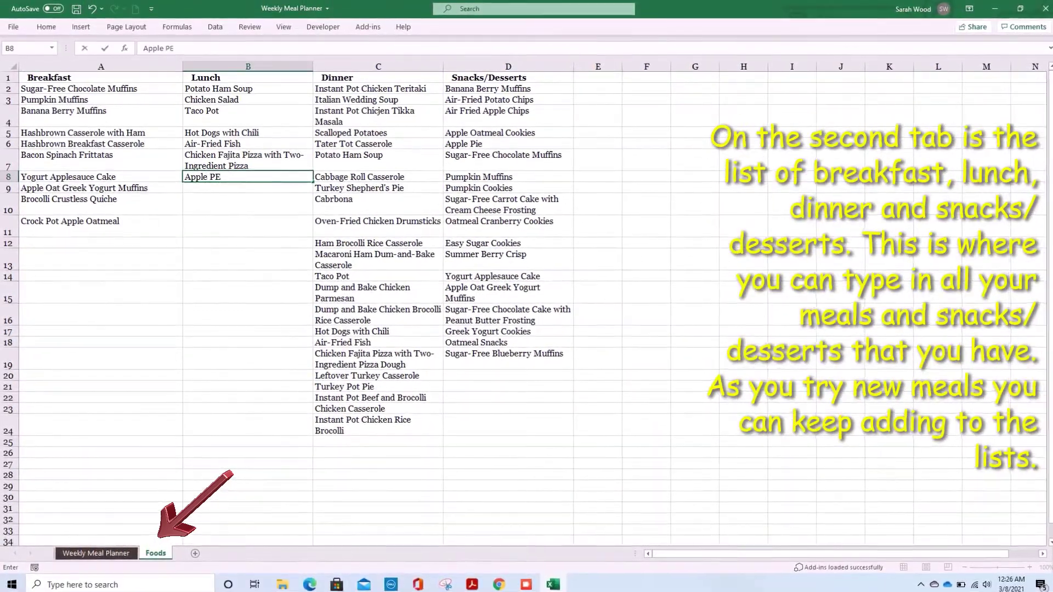
key("BackSpace")
type("ec")
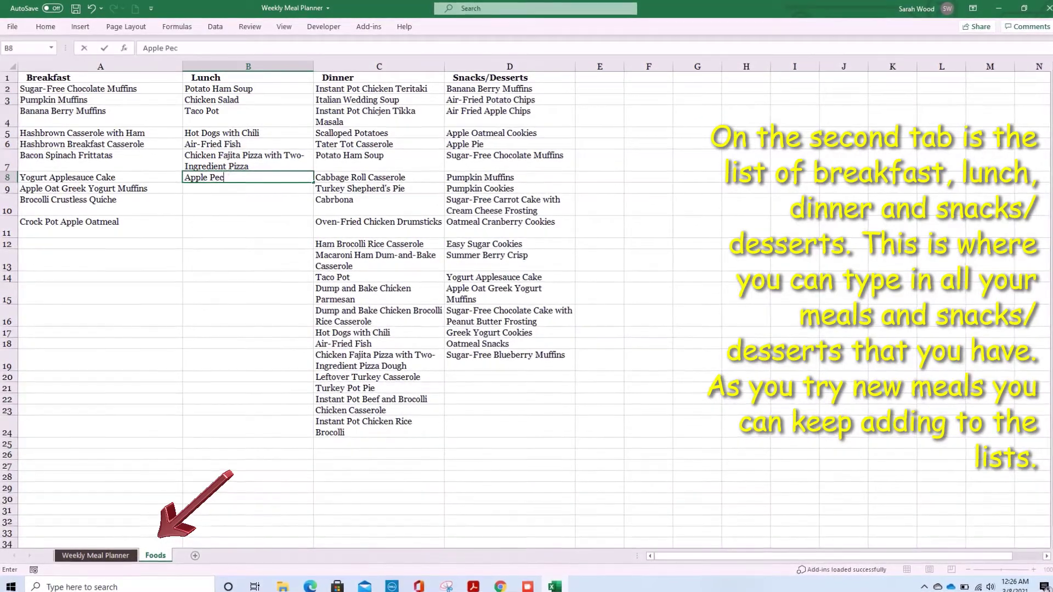
type("an Ch")
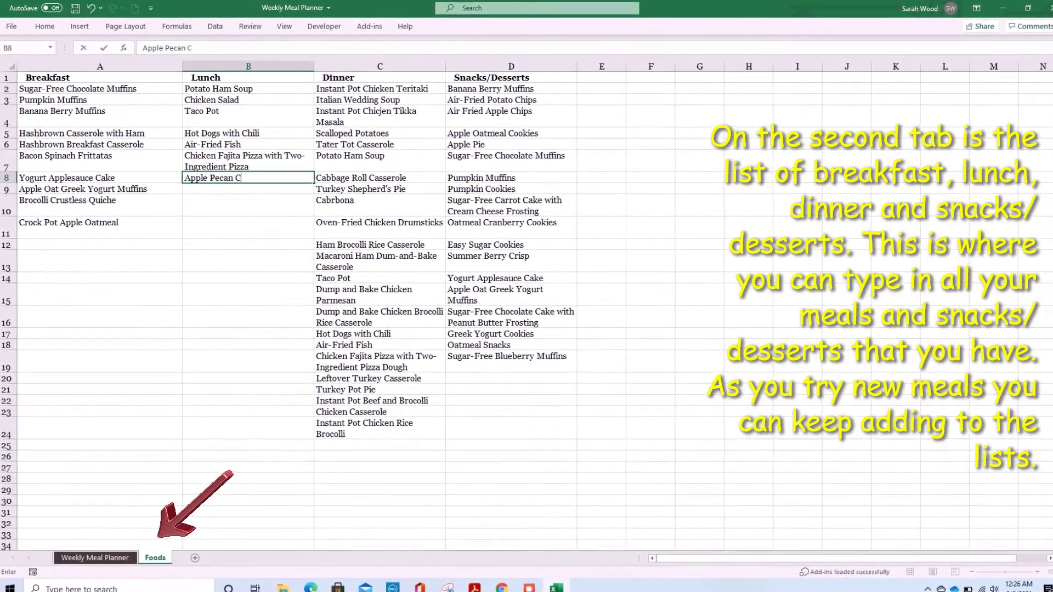
type("icken")
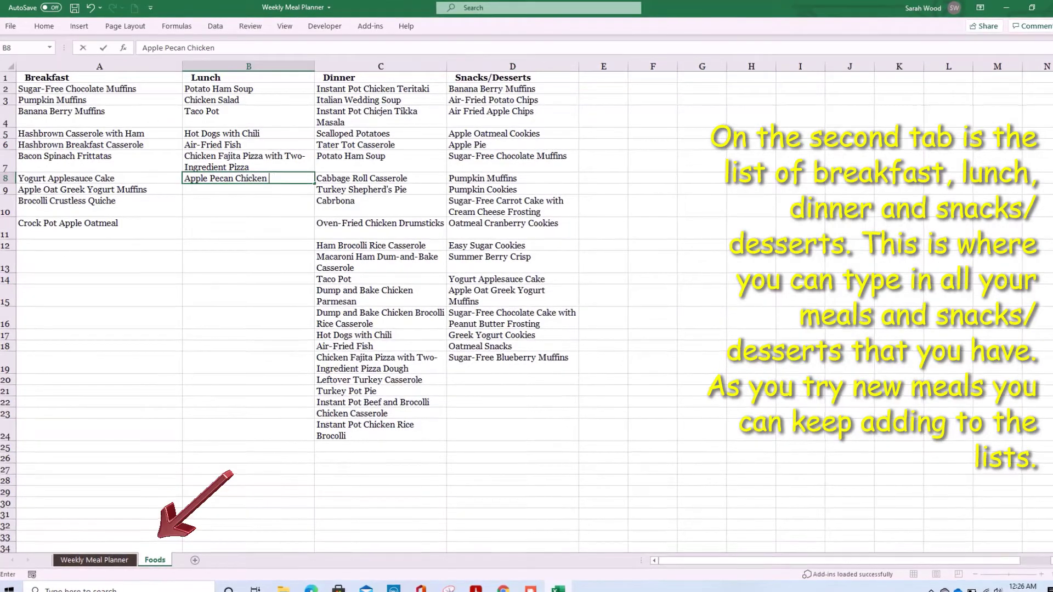
type(" Salad")
key("Return")
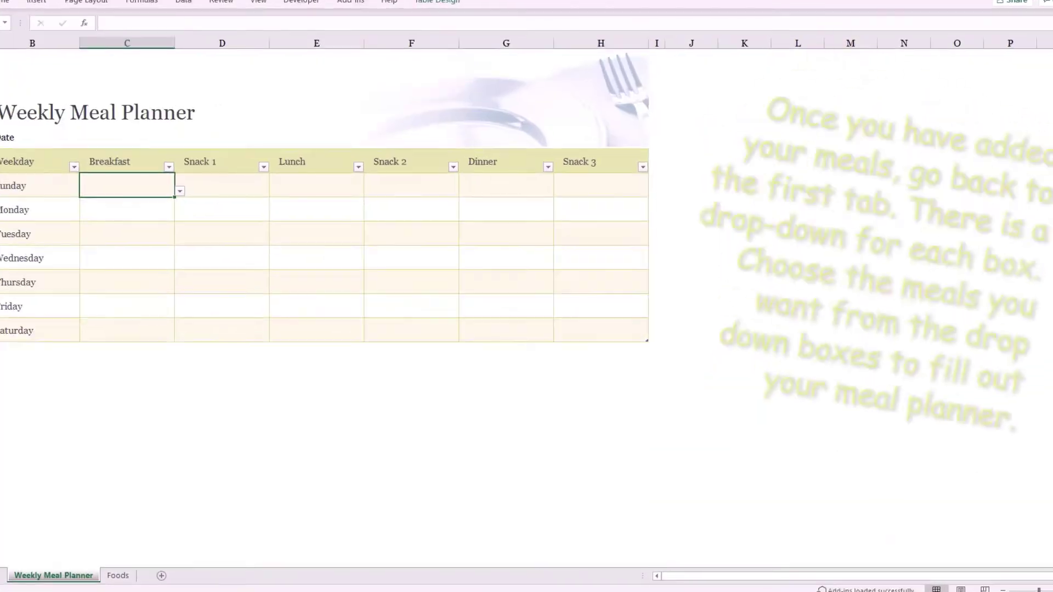
- Open the breakfast meal dropdown for Sunday in cell C5
key("alt+Down")
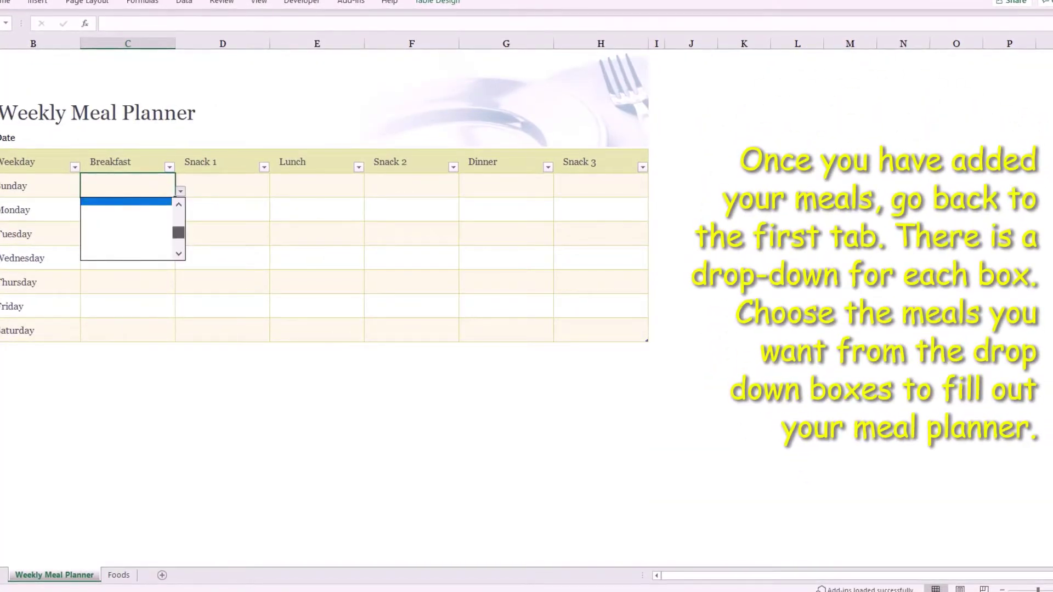
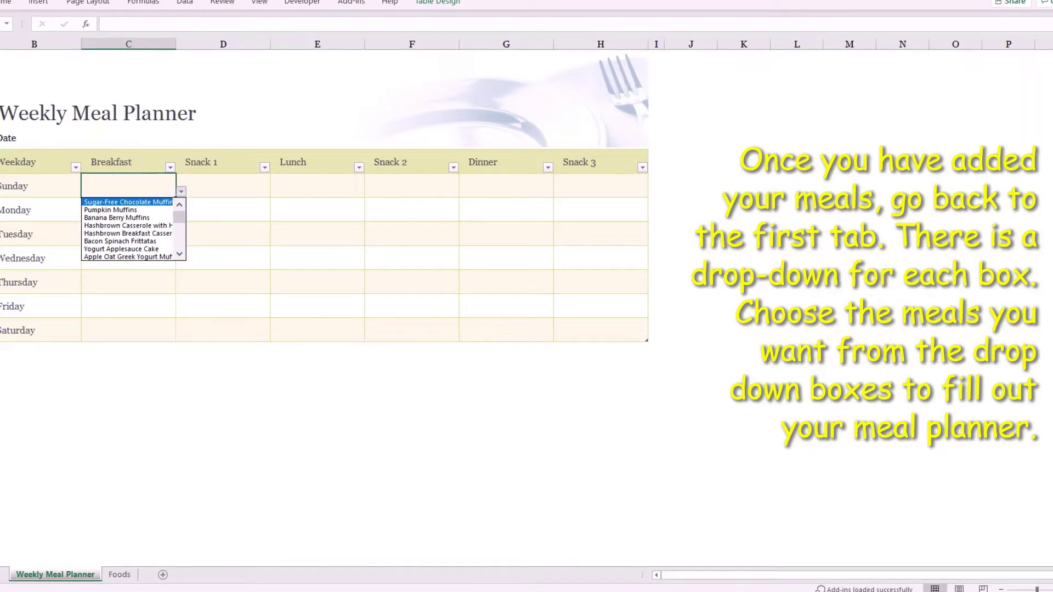
- Pick Sugar-Free Chocolate Muffins, Banana Berry Muffins and Hashbrown Casserole with Ham into breakfast cells C5–C7
key("Escape")
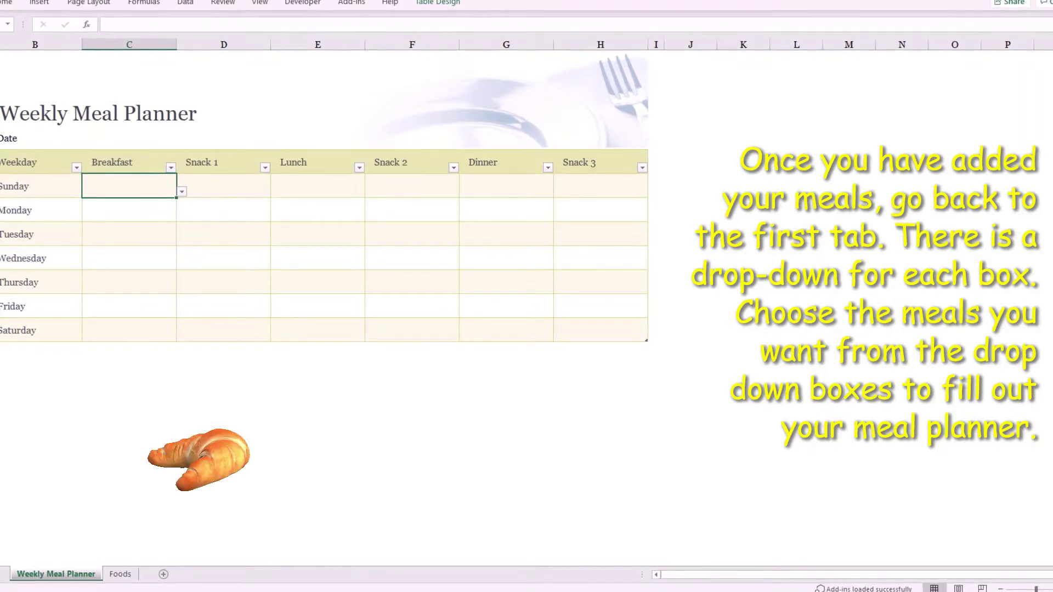
key("alt+Down")
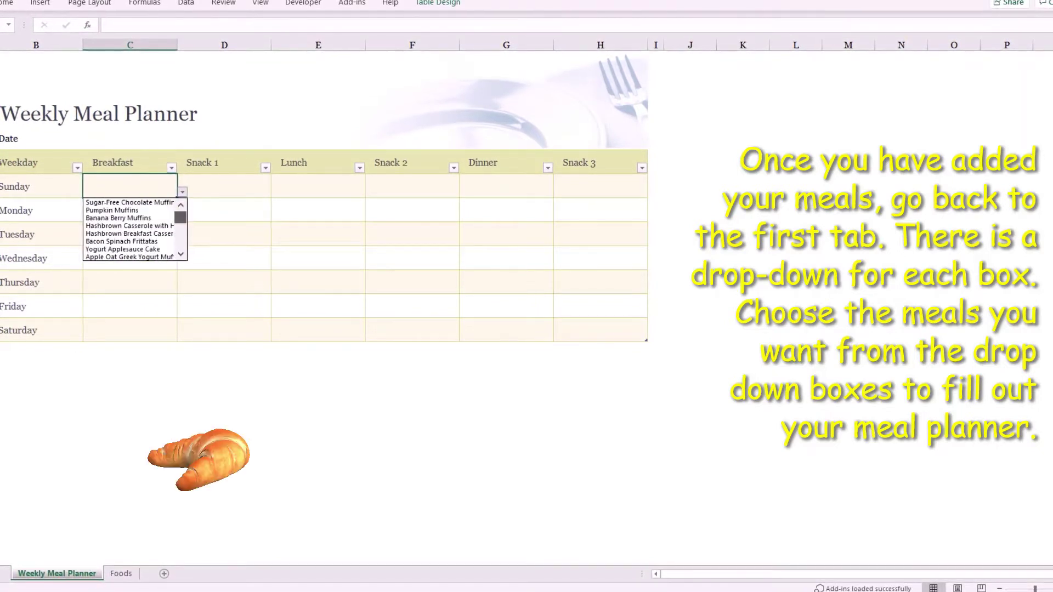
key("Up")
key("Return")
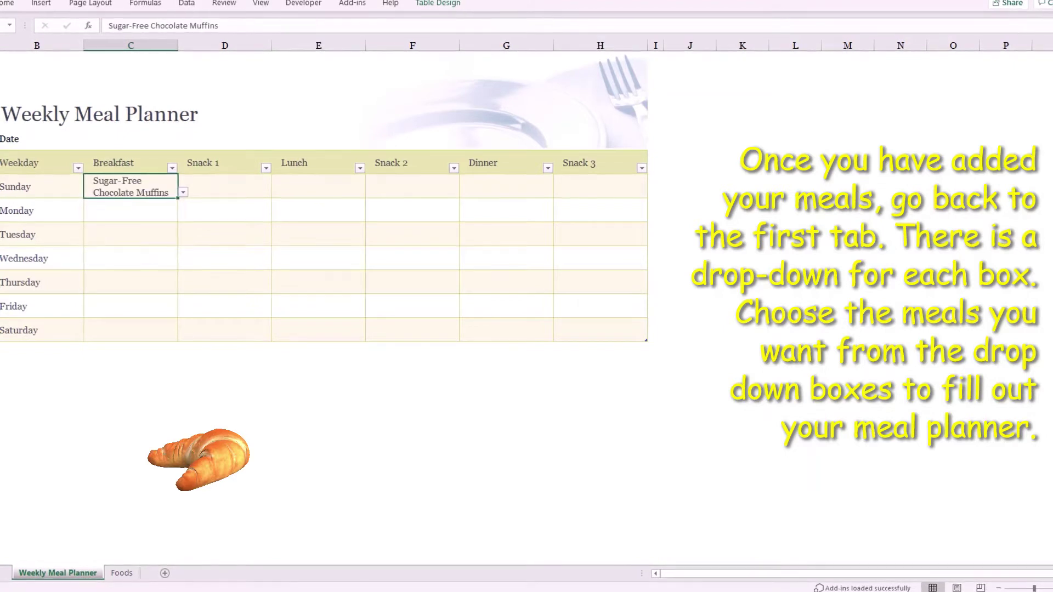
left_click(131, 210)
key("alt+Down")
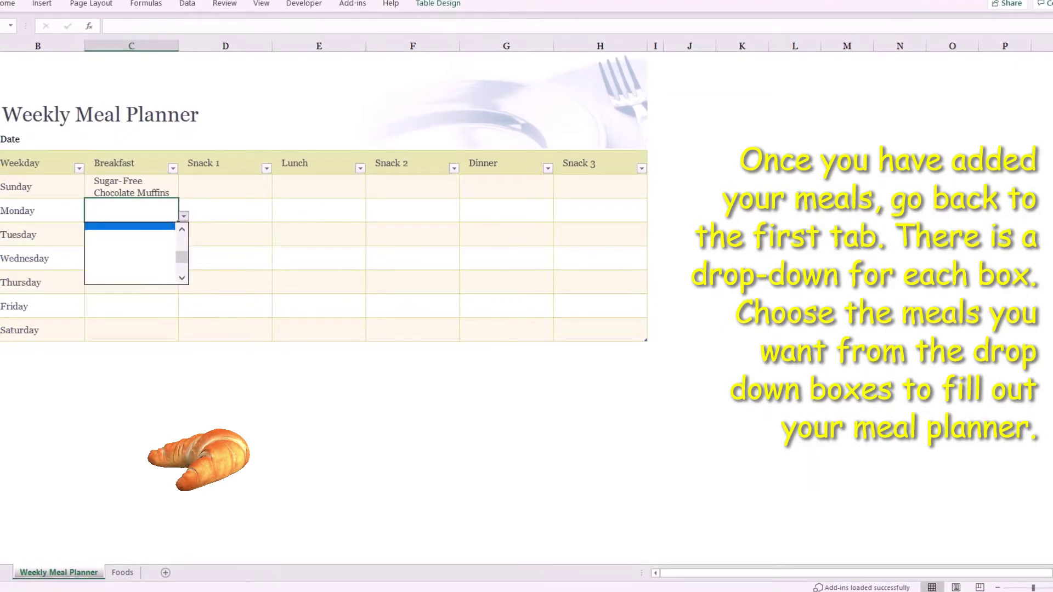
key("Down")
key("Down")
key("Return")
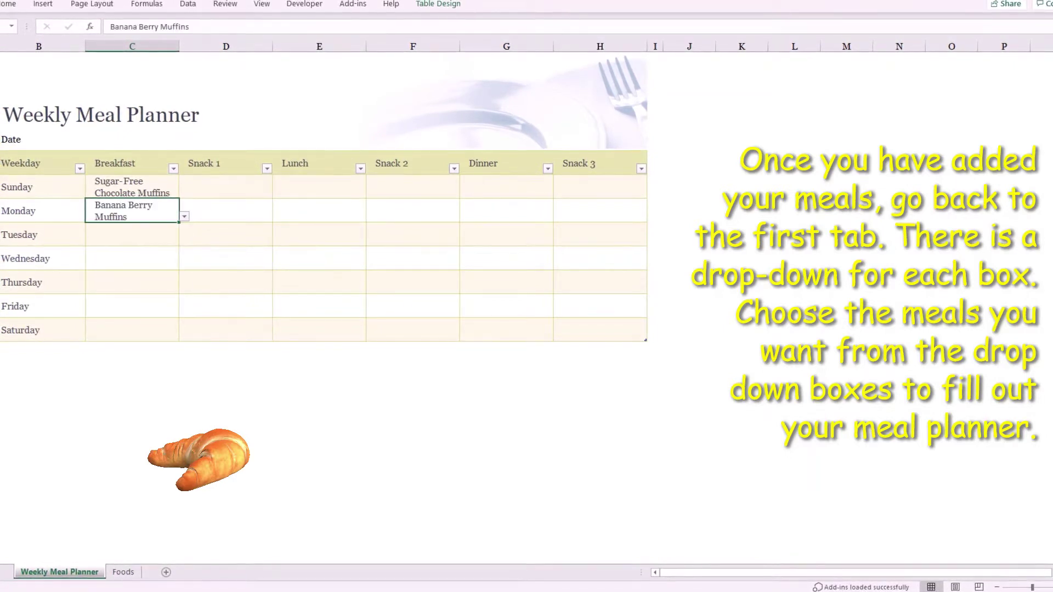
left_click(132, 234)
key("alt+Down")
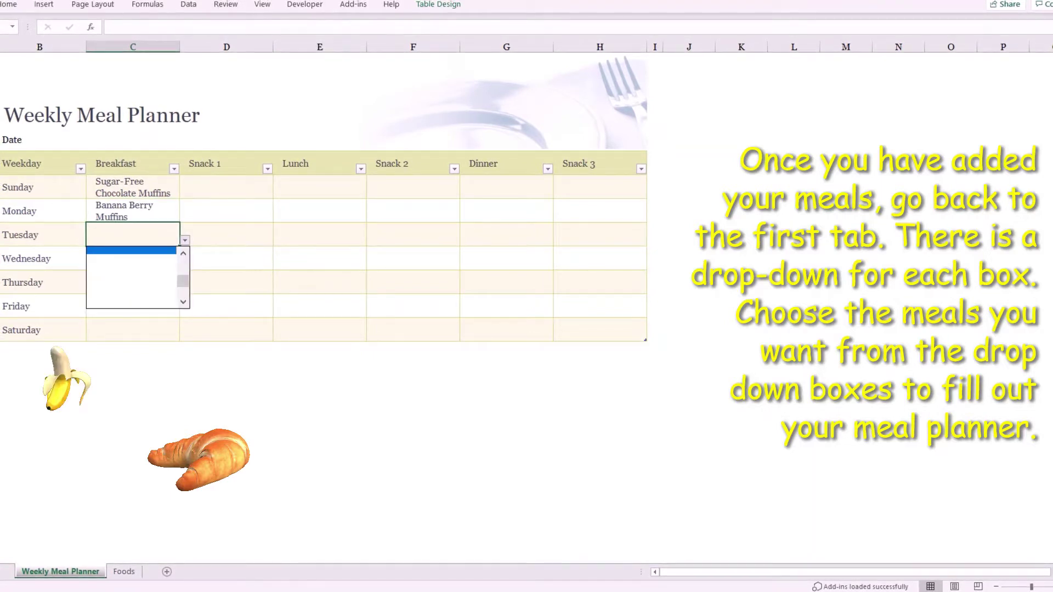
key("Down")
key("Down")
key("Down")
key("Down")
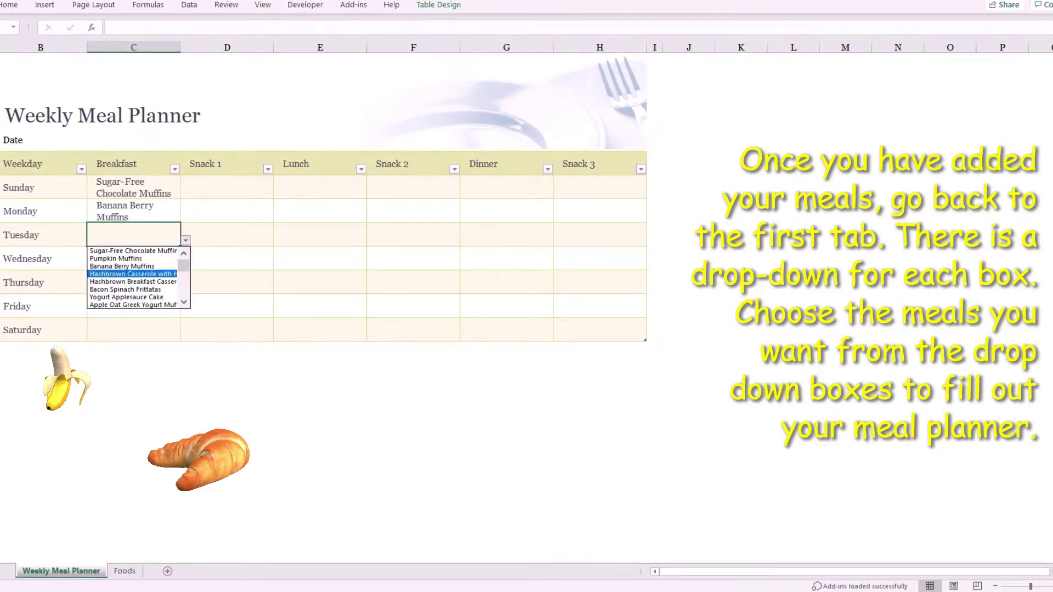
key("Return")
left_click(227, 187)
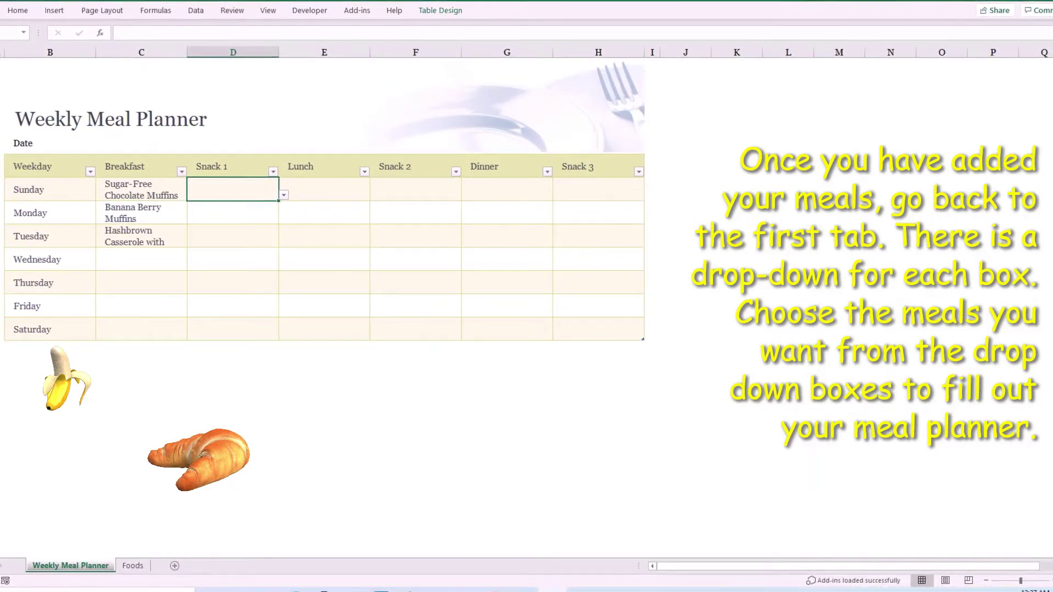
- Set Sunday's Snack 1 to Easy Sugar Cookies and Sunday lunch to Apple Pecan Chicken Salad
key("alt+Down")
key("Up")
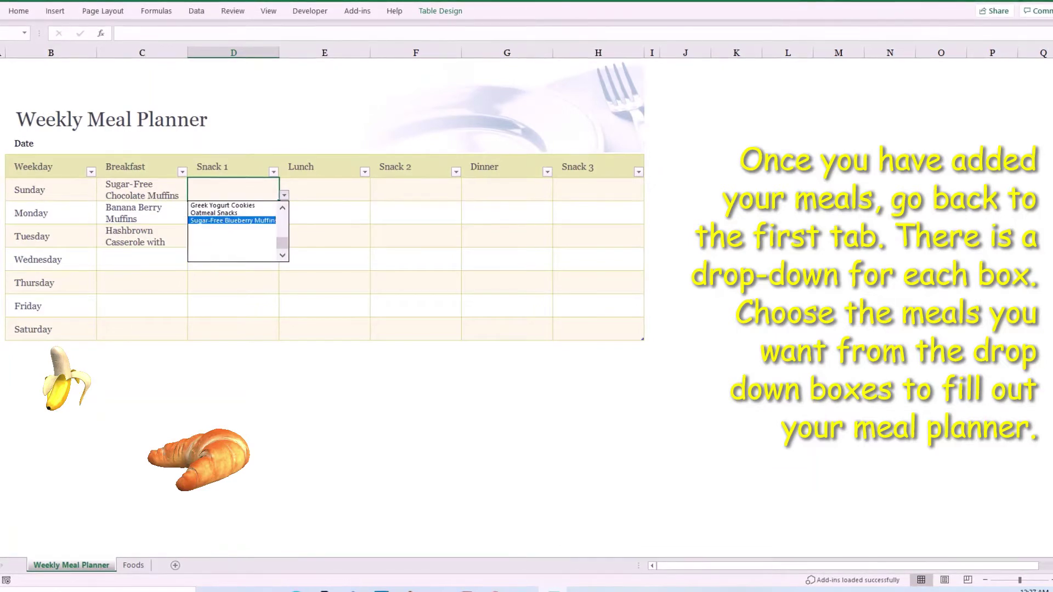
scroll(236, 231, "up", 3)
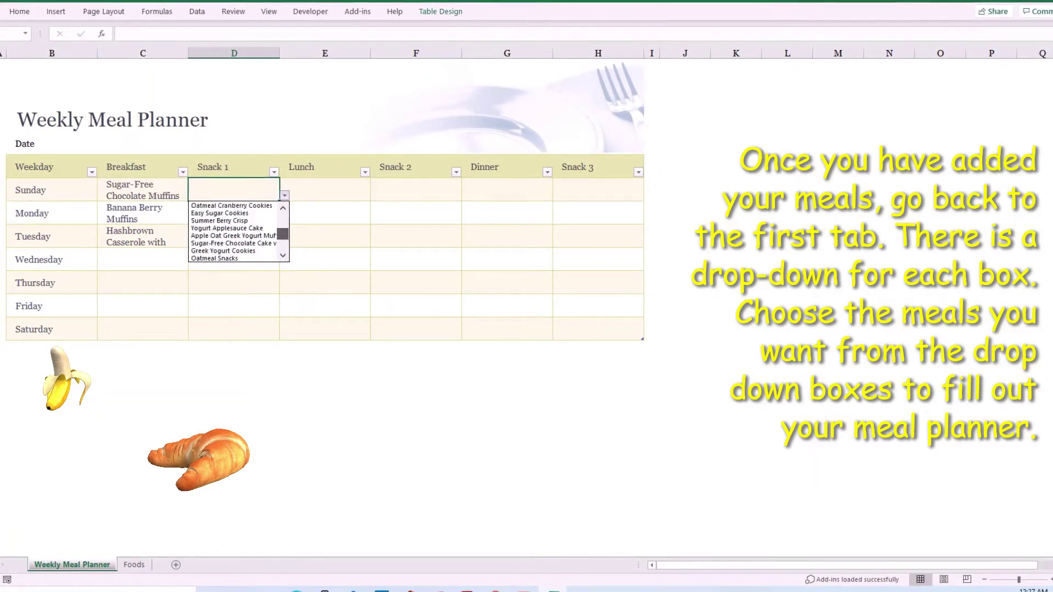
left_click(219, 221)
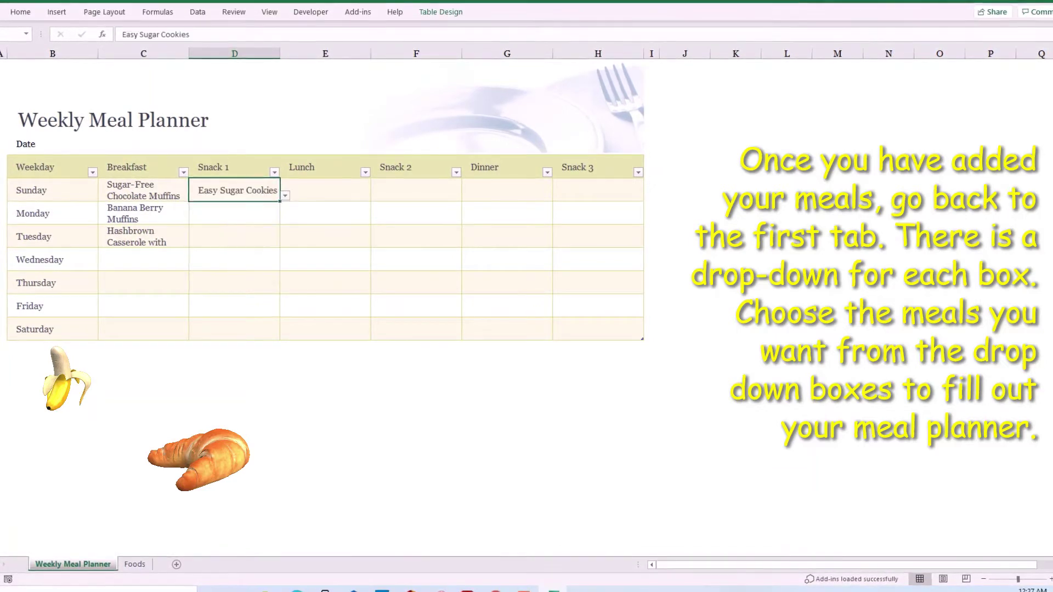
left_click(325, 190)
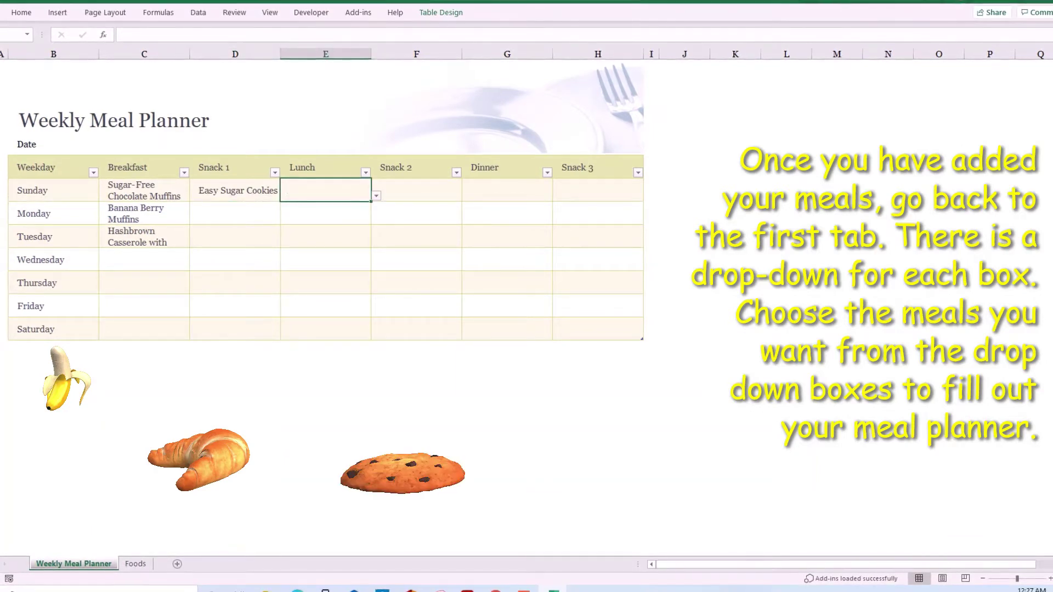
key("alt+Down")
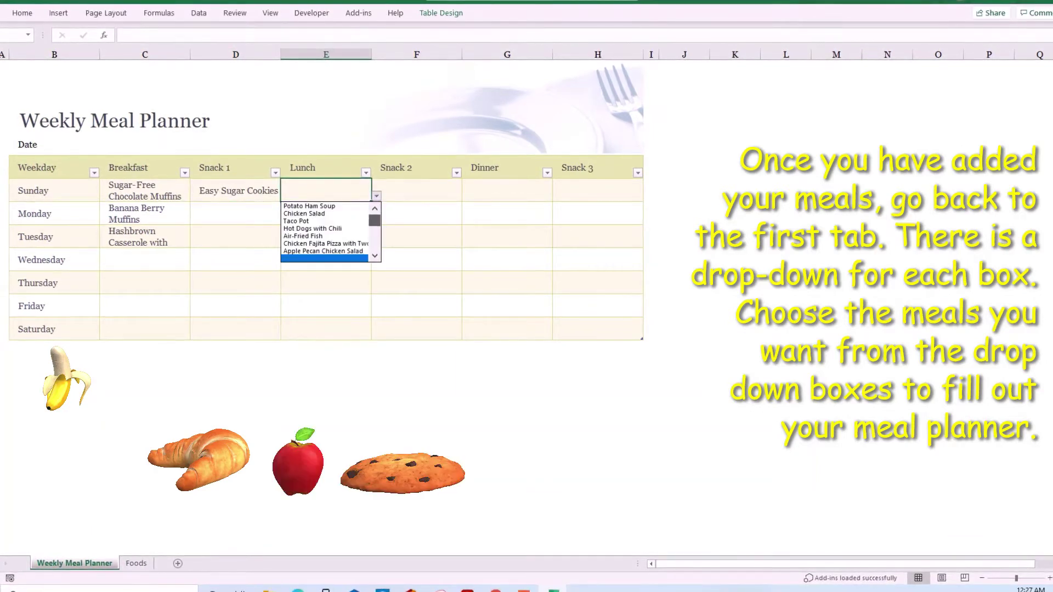
left_click(323, 251)
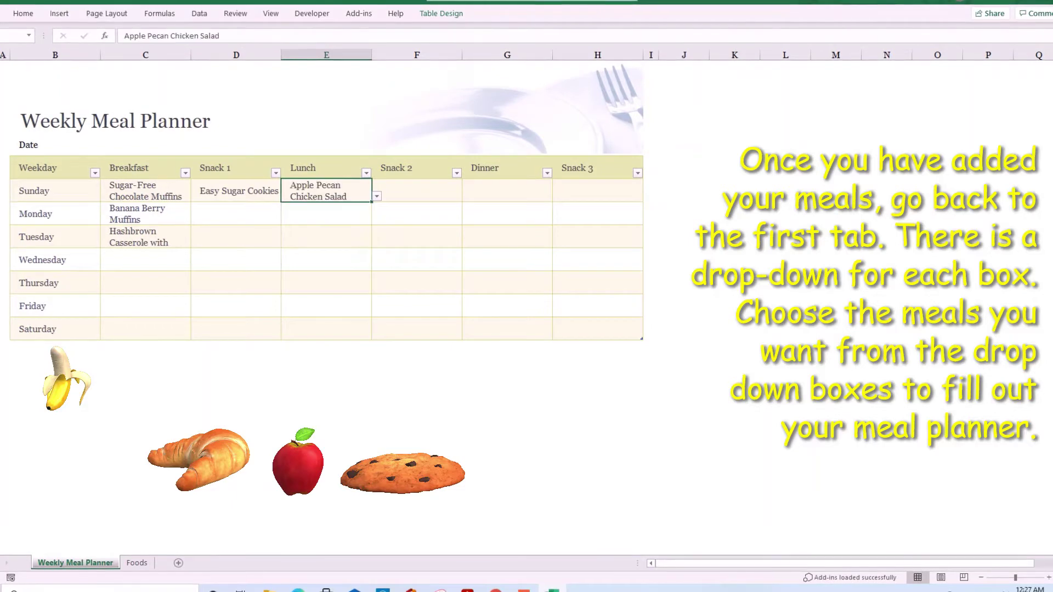
- Set Thursday lunch to Taco Pot and Monday's Snack 2 to Air Fried Apple Chips
left_click(326, 283)
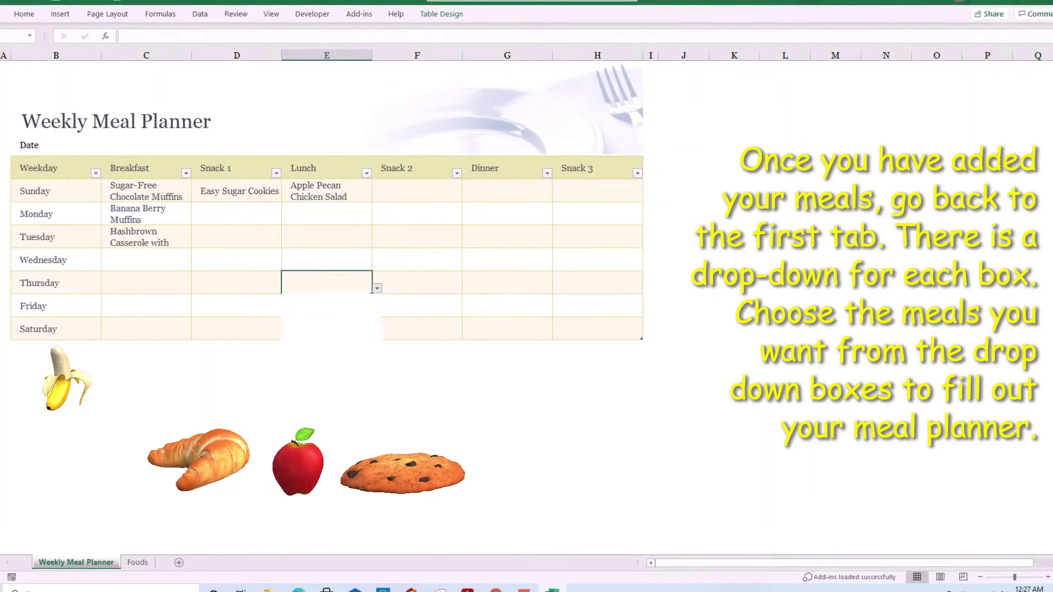
key("alt+Down")
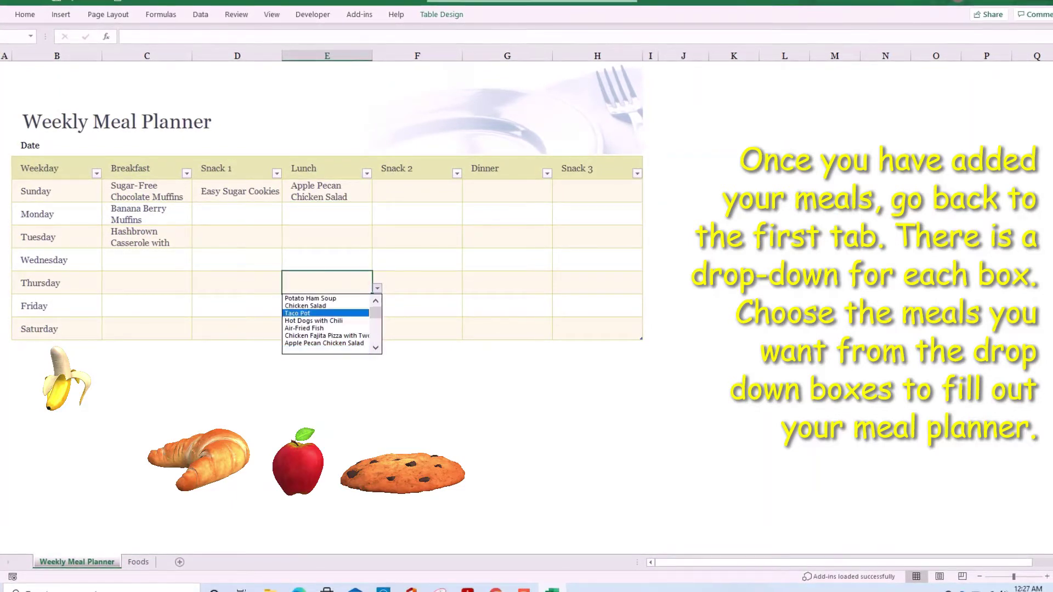
key("Up")
key("Up")
key("Up")
key("Return")
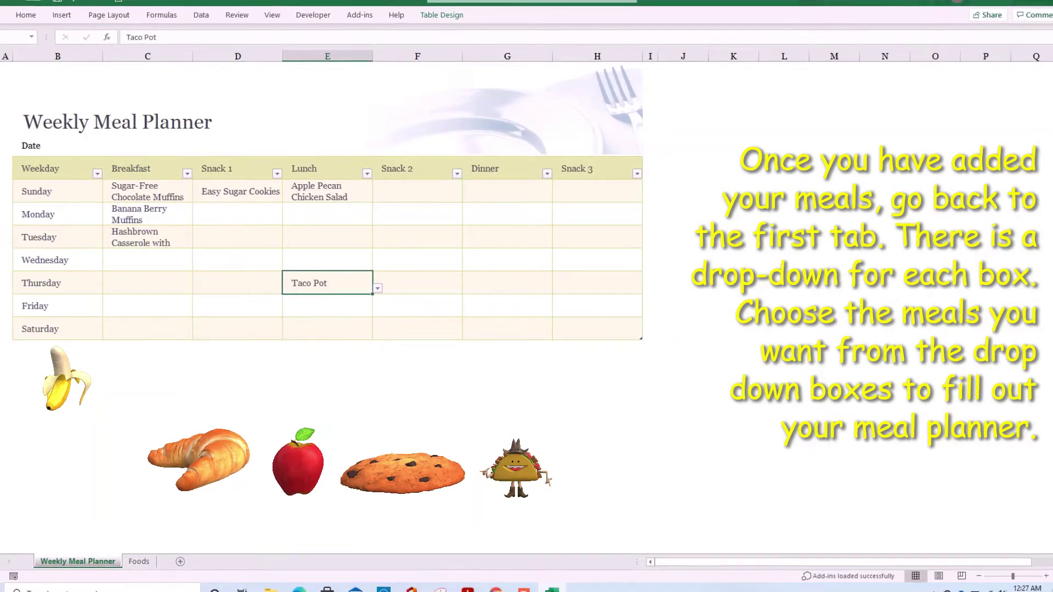
left_click(417, 214)
key("alt+Down")
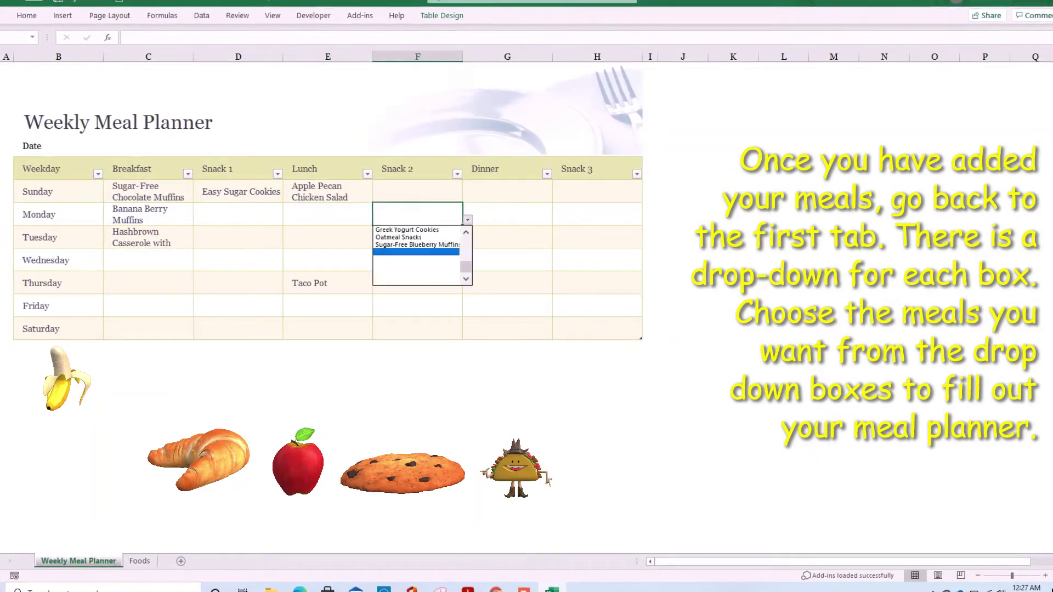
key("Page_Up")
key("Down")
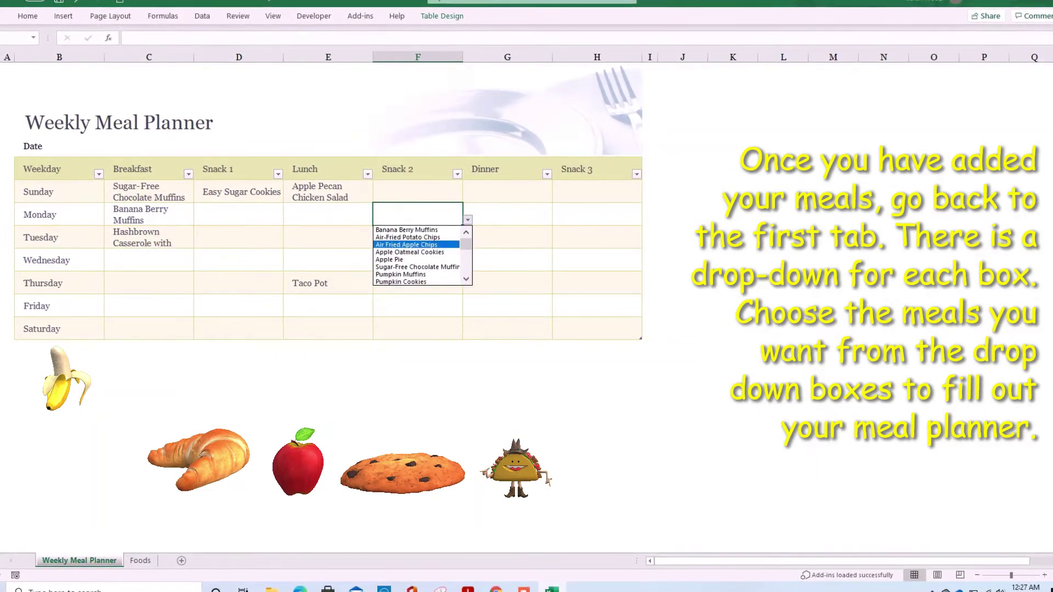
key("Escape")
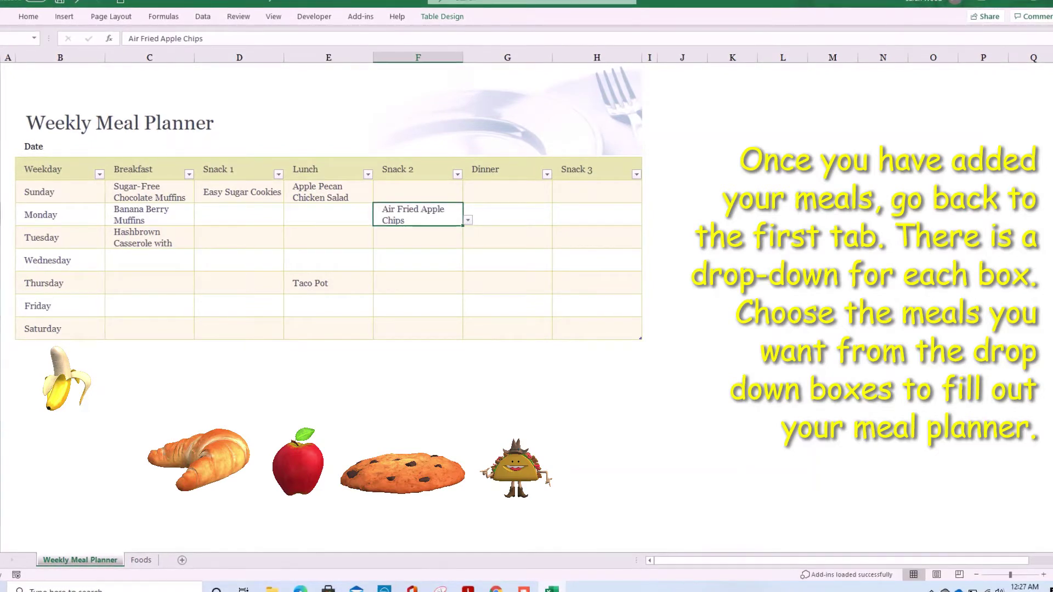
- Set Friday dinner to Scalloped Potatoes and Thursday's Snack 3 to Apple Oatmeal Cookies
left_click(508, 305)
key("alt+Down")
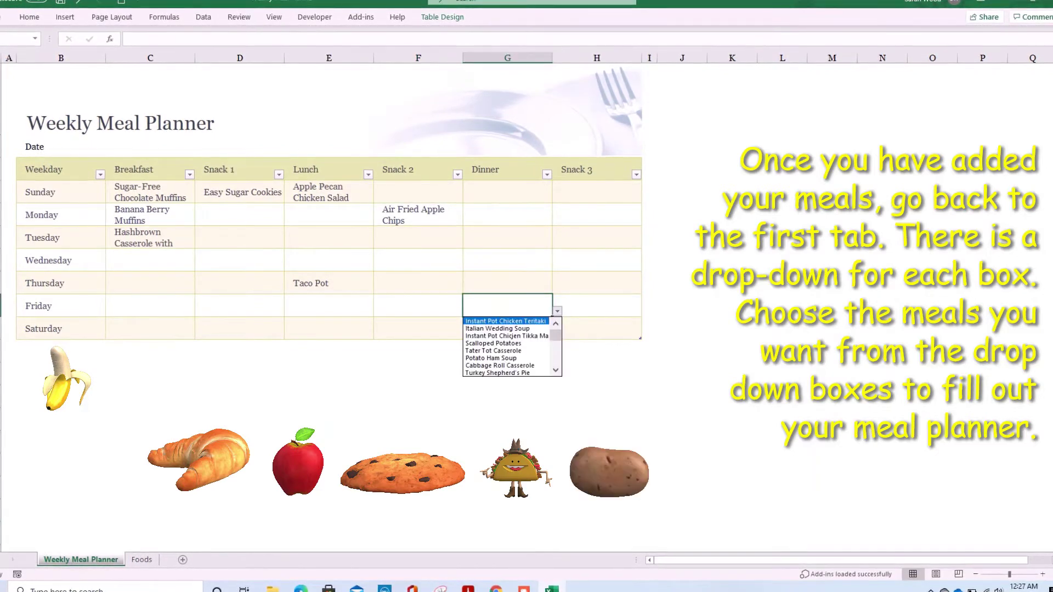
key("Down")
key("Down")
key("Return")
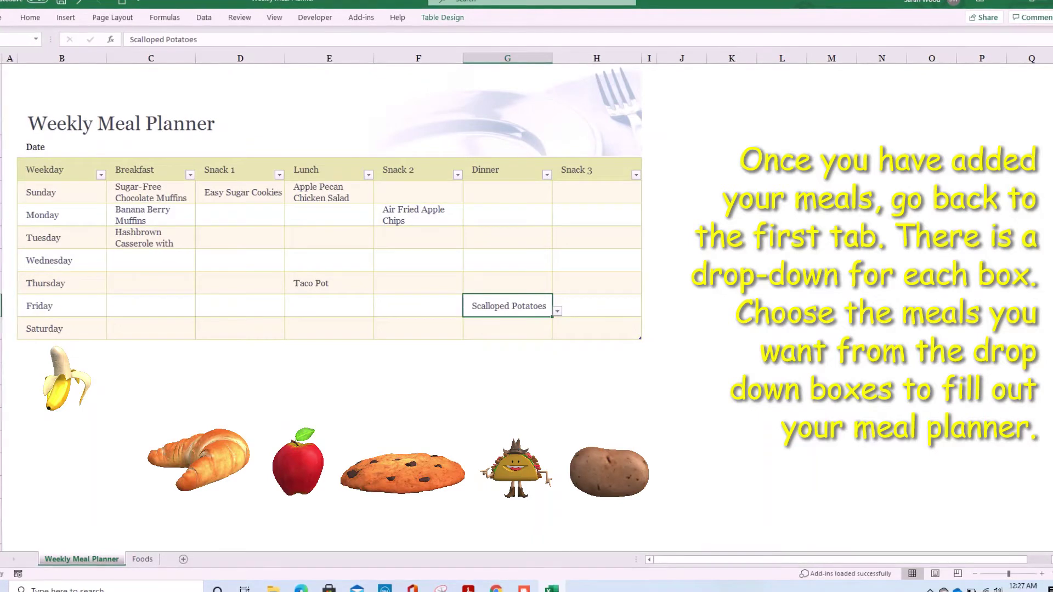
left_click(597, 283)
key("alt+Down")
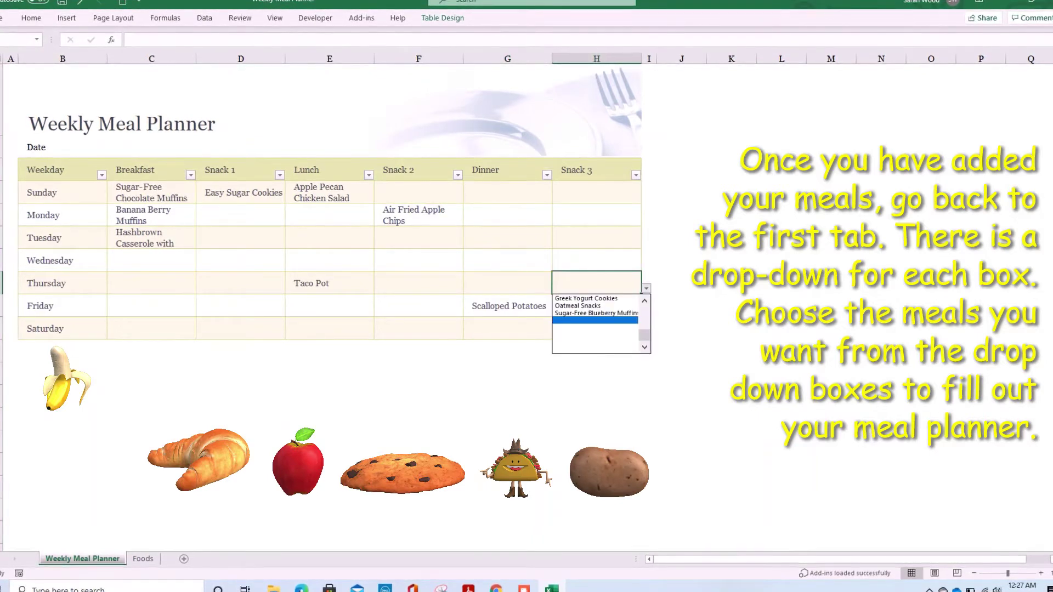
key("Home")
key("Down")
key("Down")
key("Down")
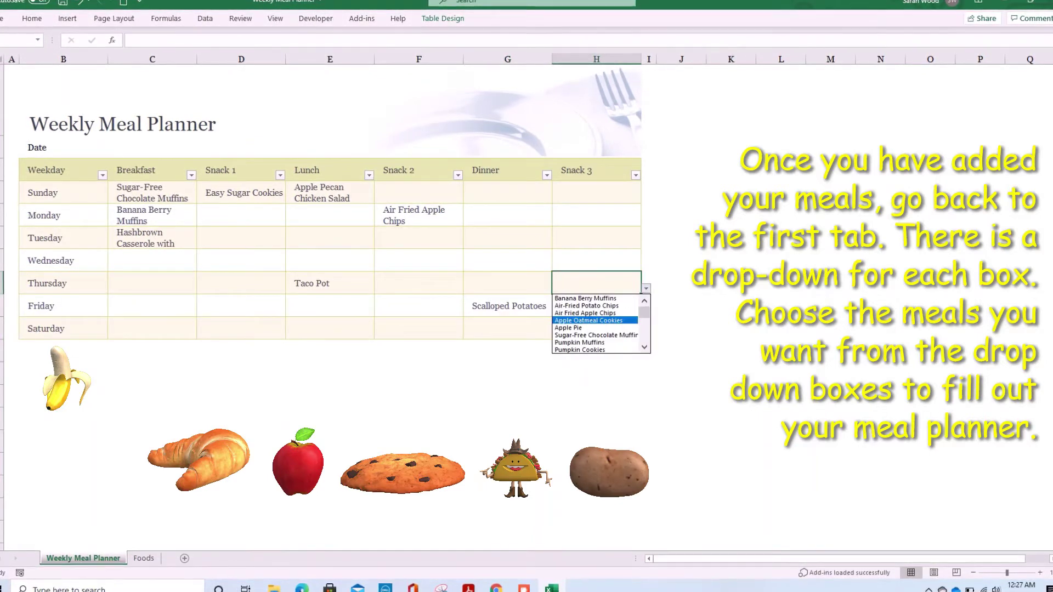
key("Return")
- Set Saturday's Snack 3 to Oatmeal Snacks and Snack 1 to Air-Fried Potato Chips
left_click(597, 328)
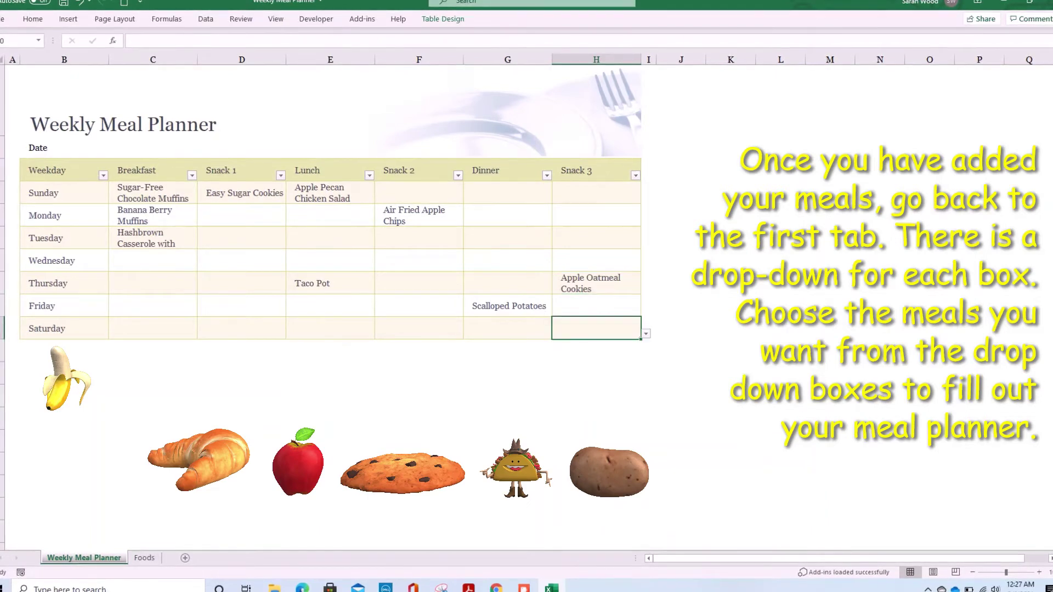
key("alt+Down")
key("Up")
key("Up")
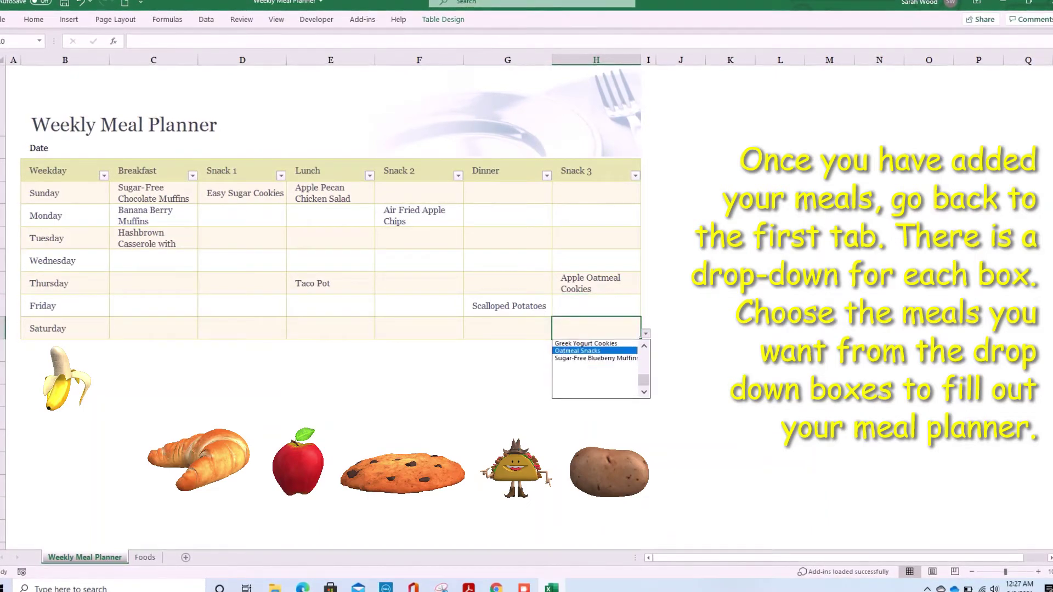
key("Return")
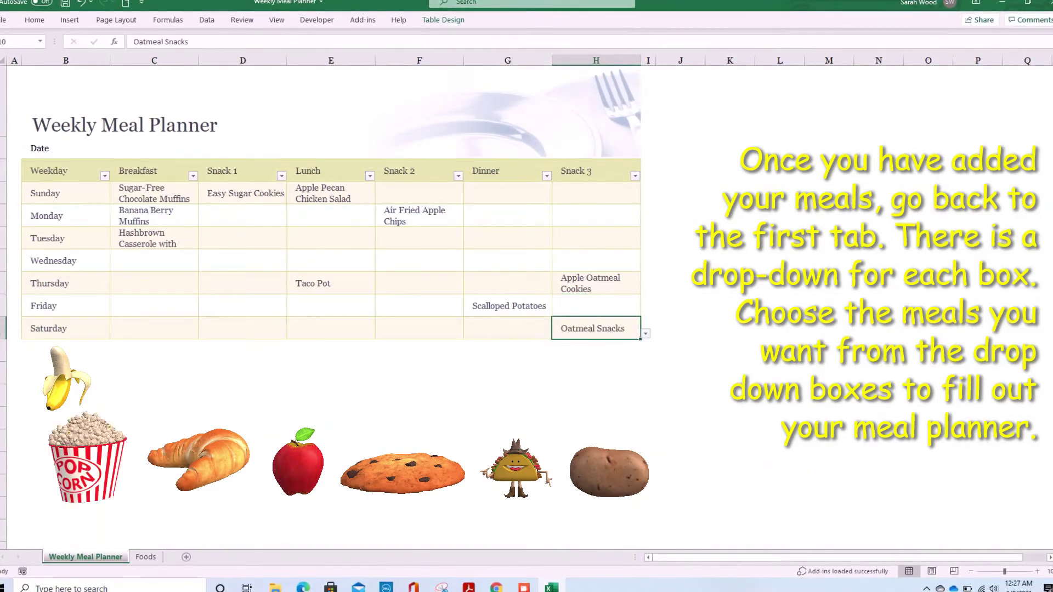
left_click(243, 328)
key("alt+Down")
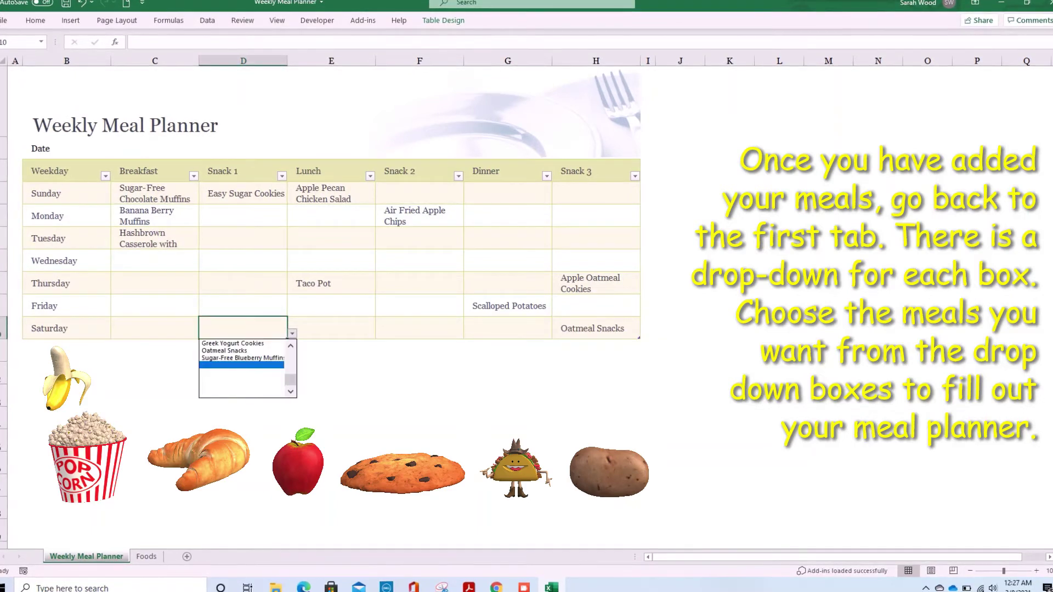
key("Down")
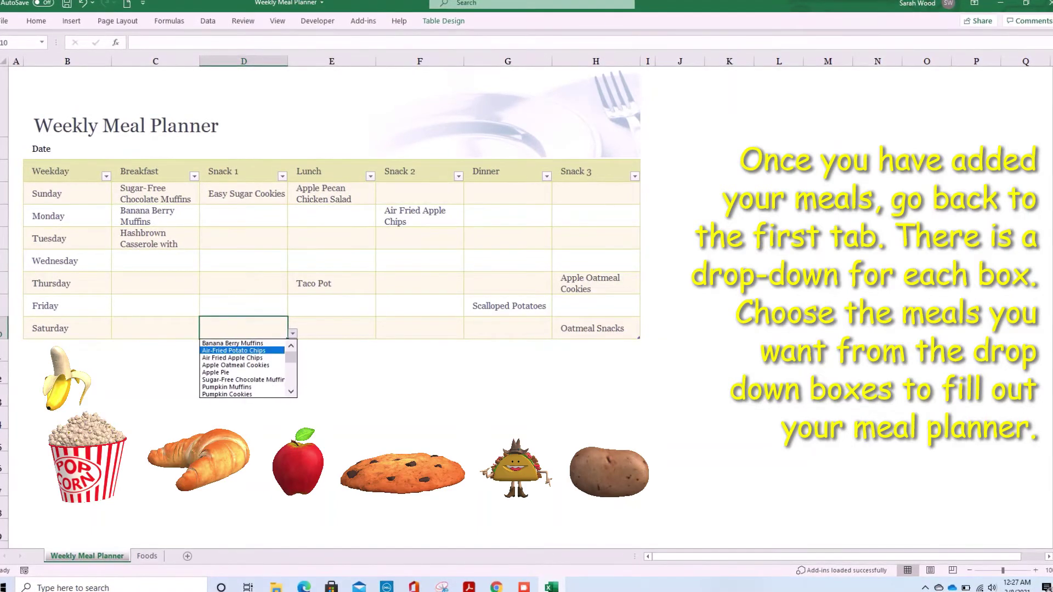
key("Return")
- Set Saturday's Snack 2 to Air Fried Apple Chips
left_click(420, 328)
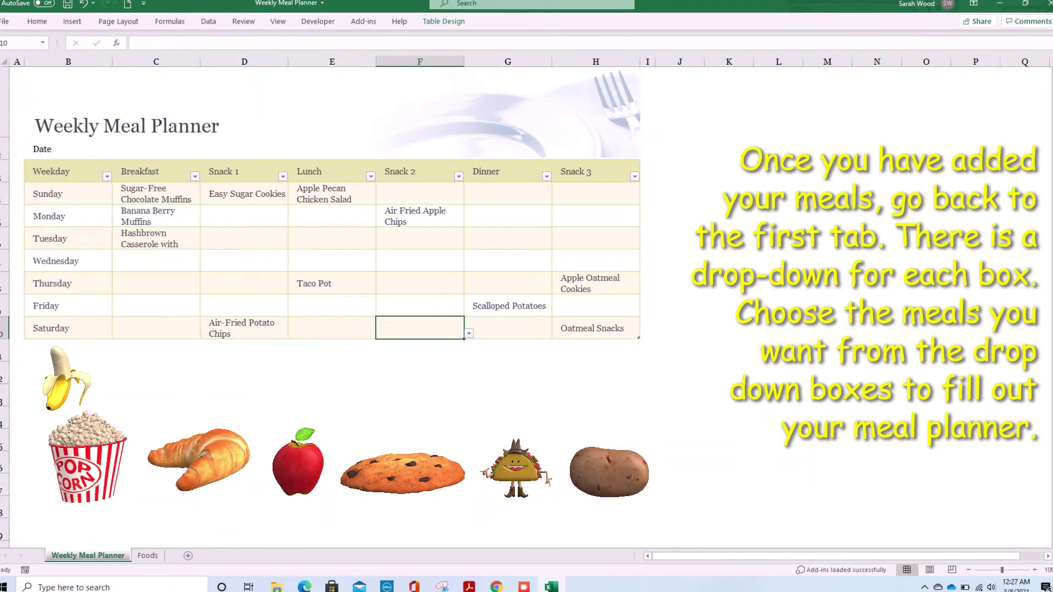
key("alt+Down")
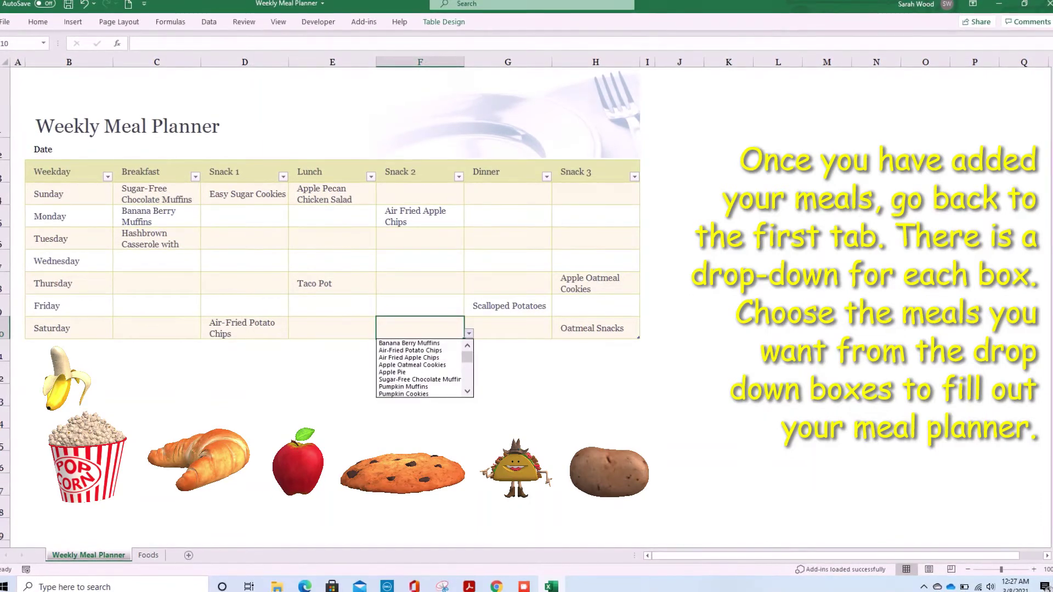
key("Down")
key("Down")
key("Up")
key("Return")
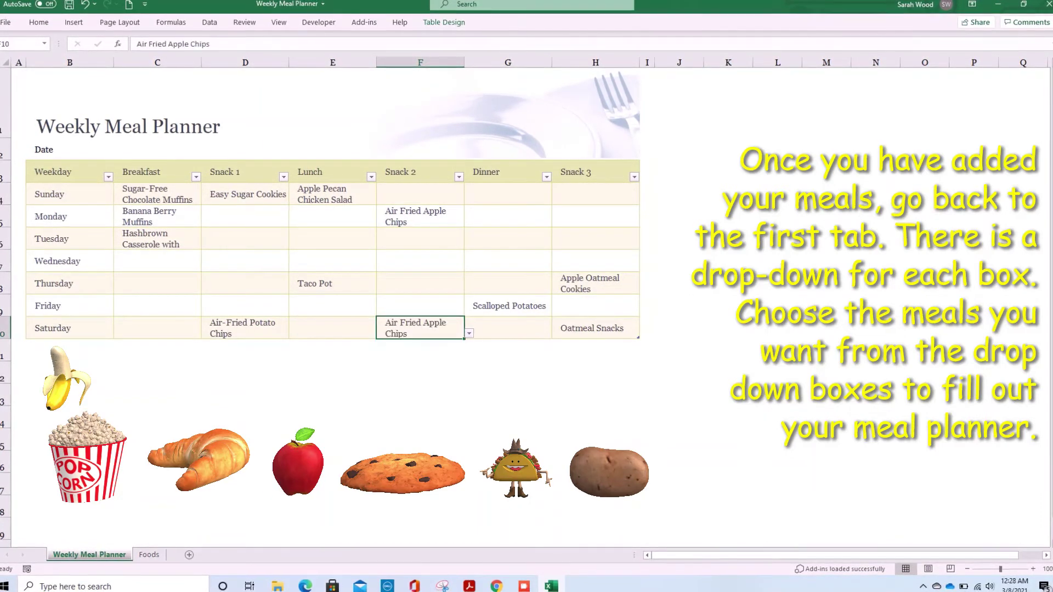
left_click(157, 328)
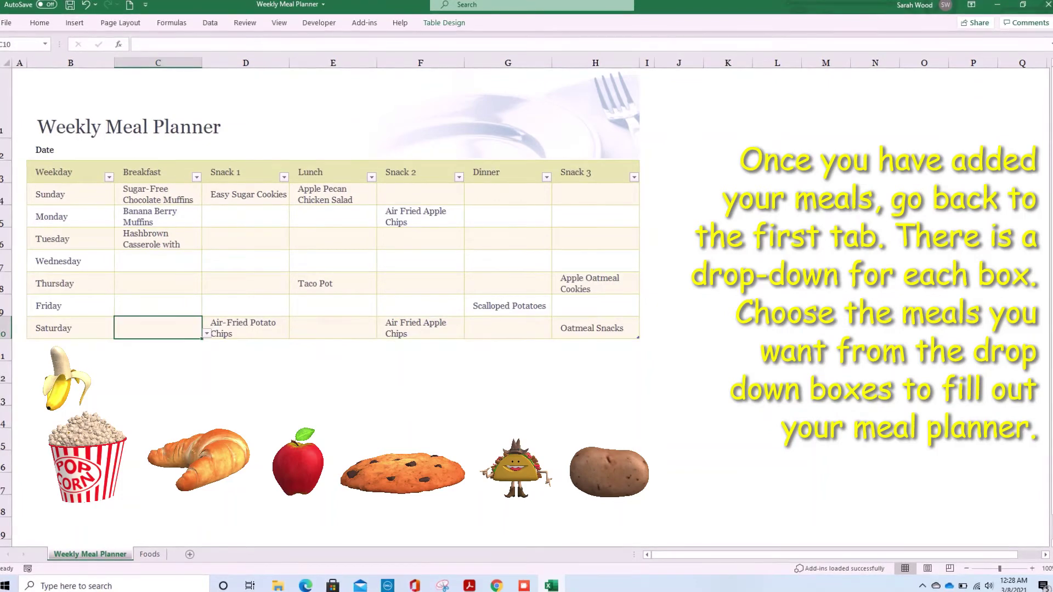
- Enter Hashbrown Breakfast Casserole in C10 and Yogurt Applesauce Cake in C8
key("alt+Down")
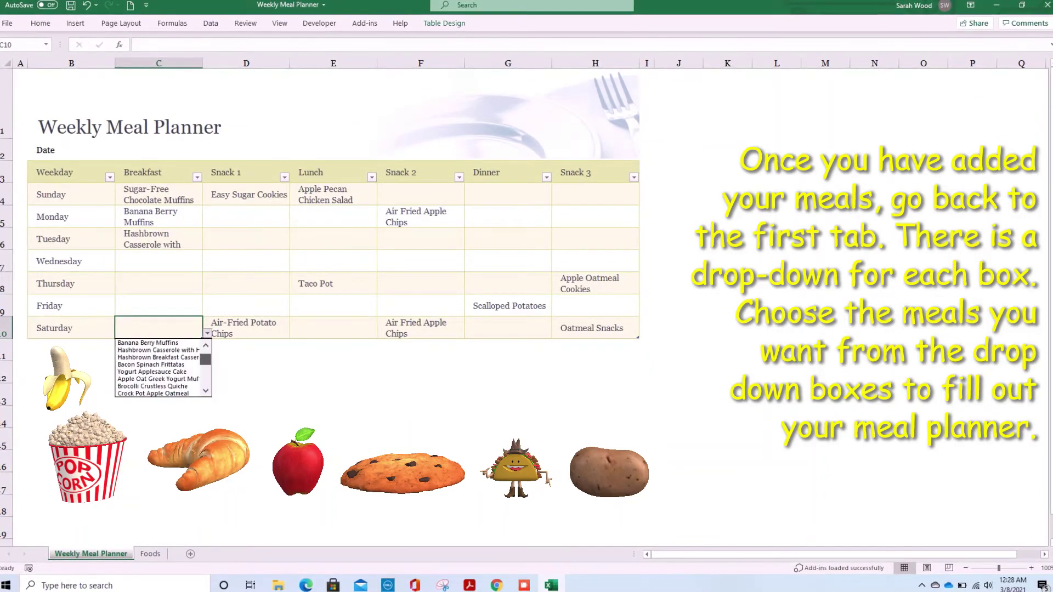
key("Down")
key("Down")
key("Down")
key("Return")
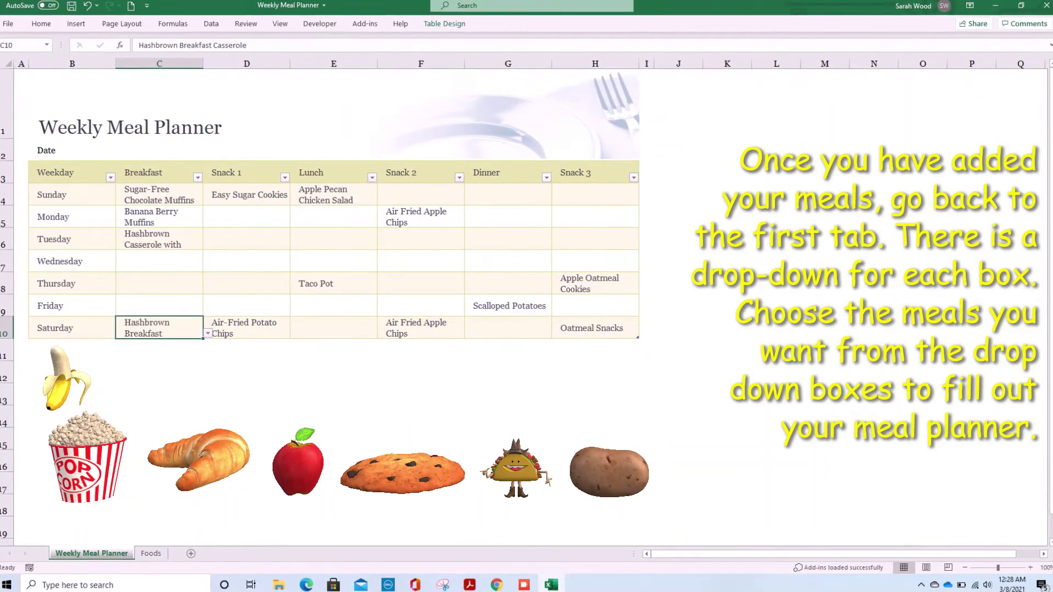
left_click(159, 283)
key("alt+Down")
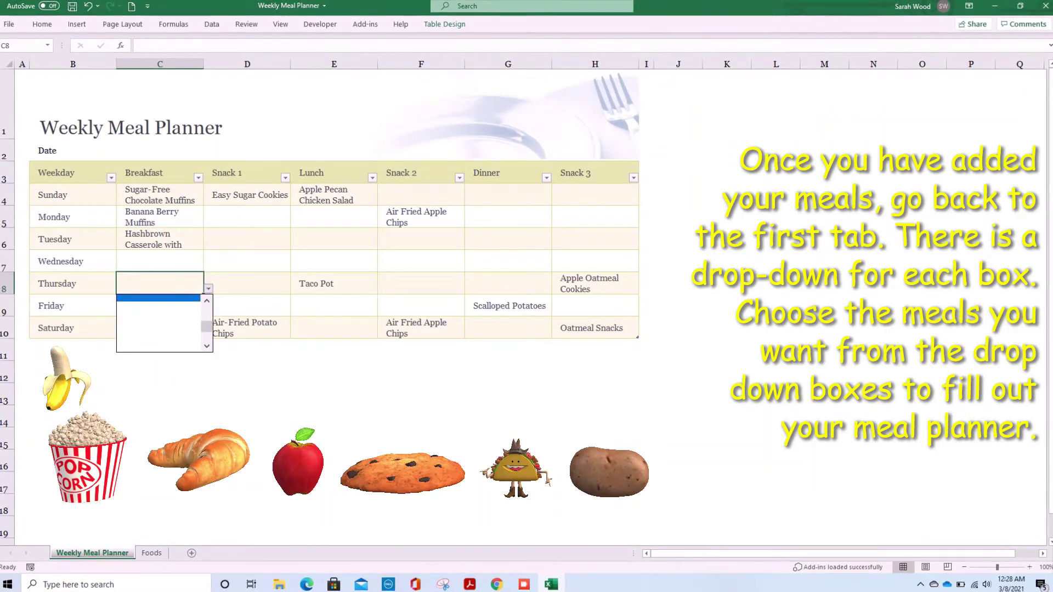
key("Down")
key("Down")
key("Down")
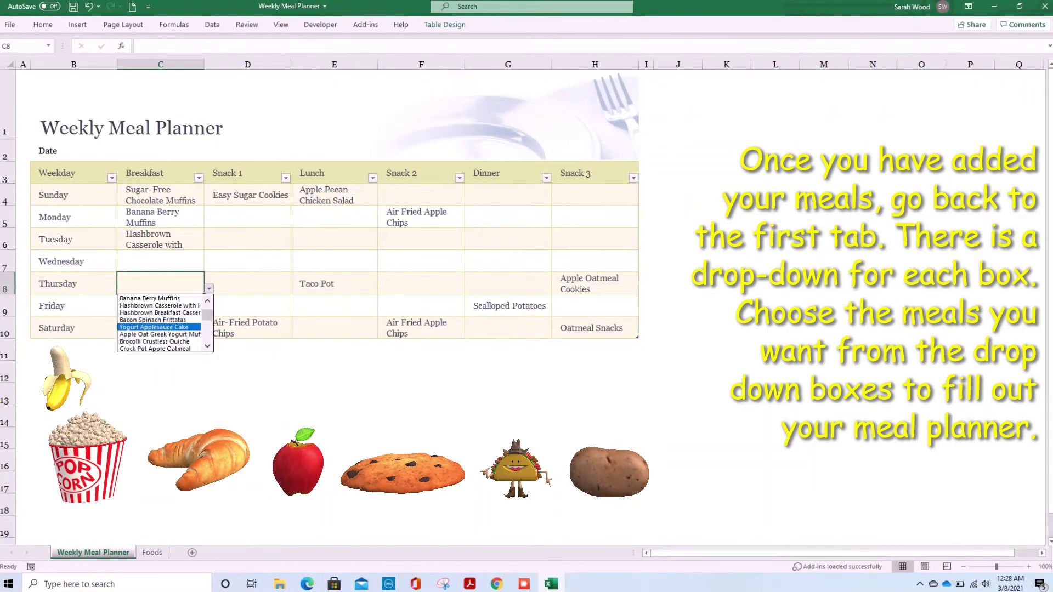
key("Return")
key("Return")
- Enter Pumpkin Muffins in C9 and Hashbrown Breakfast Casserole in C7
key("alt+Down")
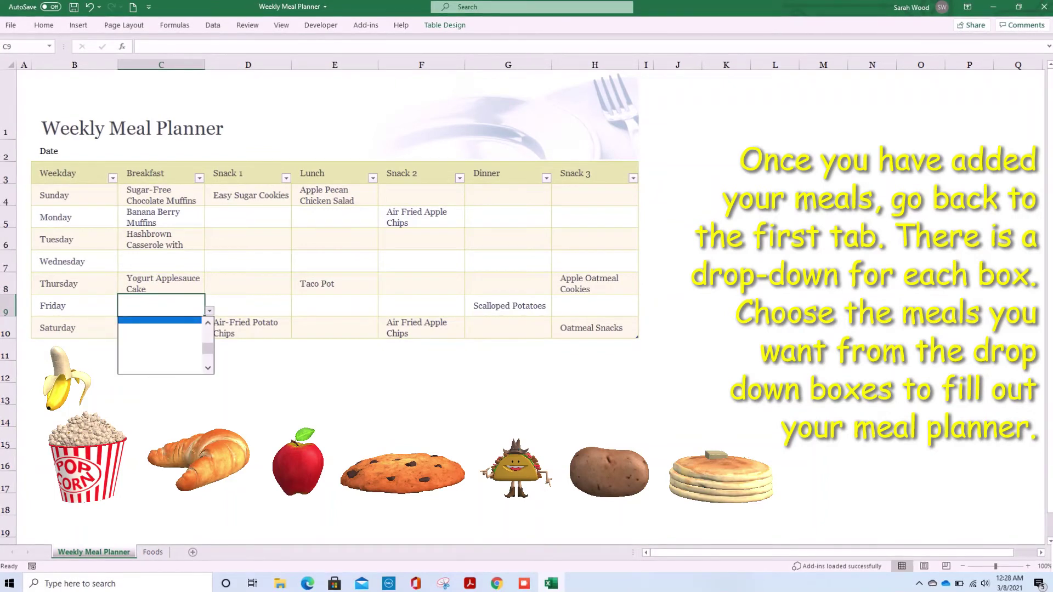
key("Down")
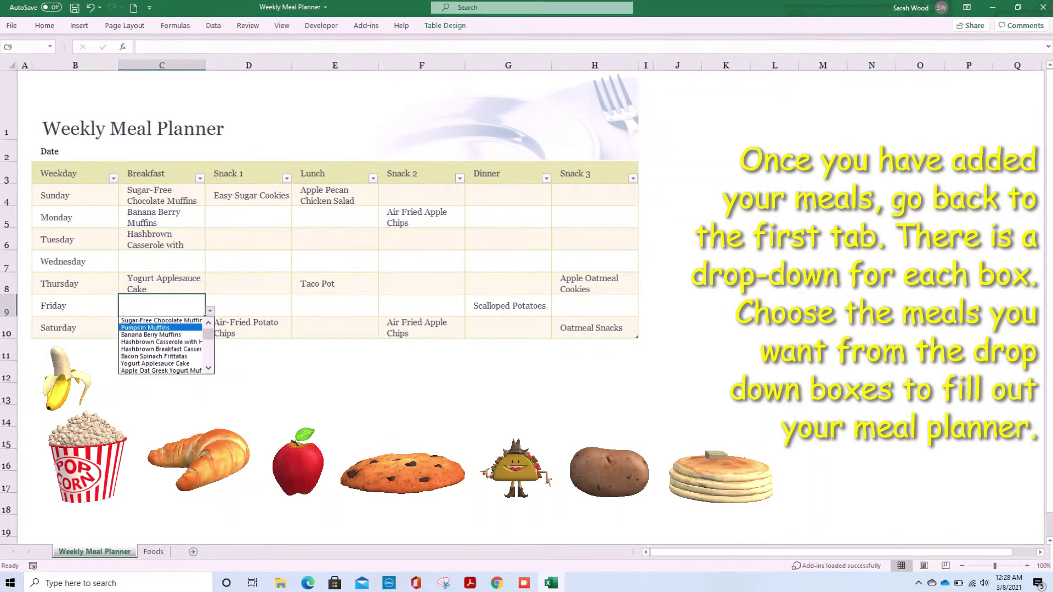
key("Return")
left_click(162, 261)
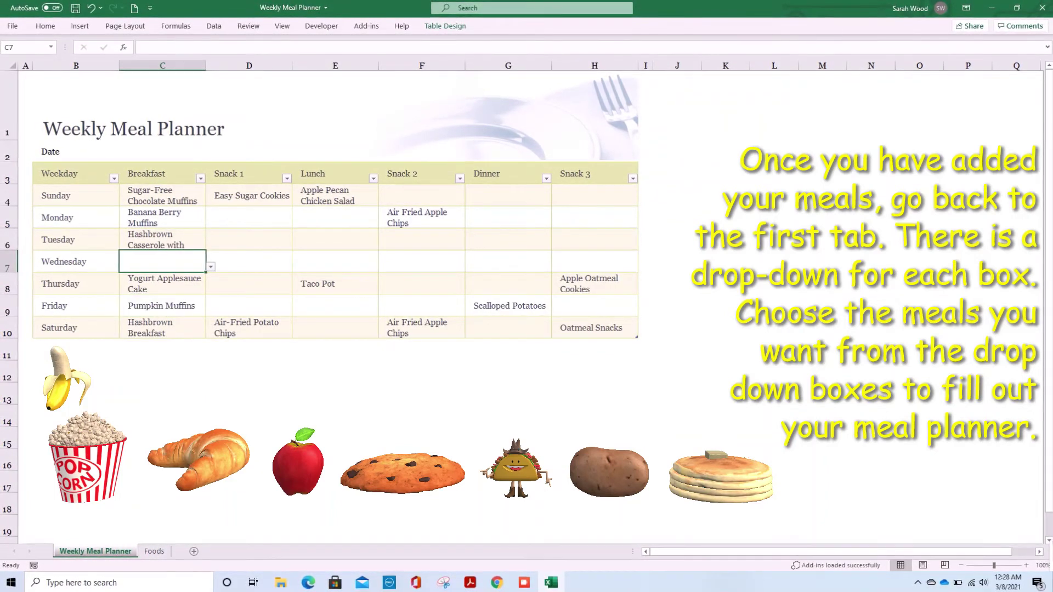
key("alt+Down")
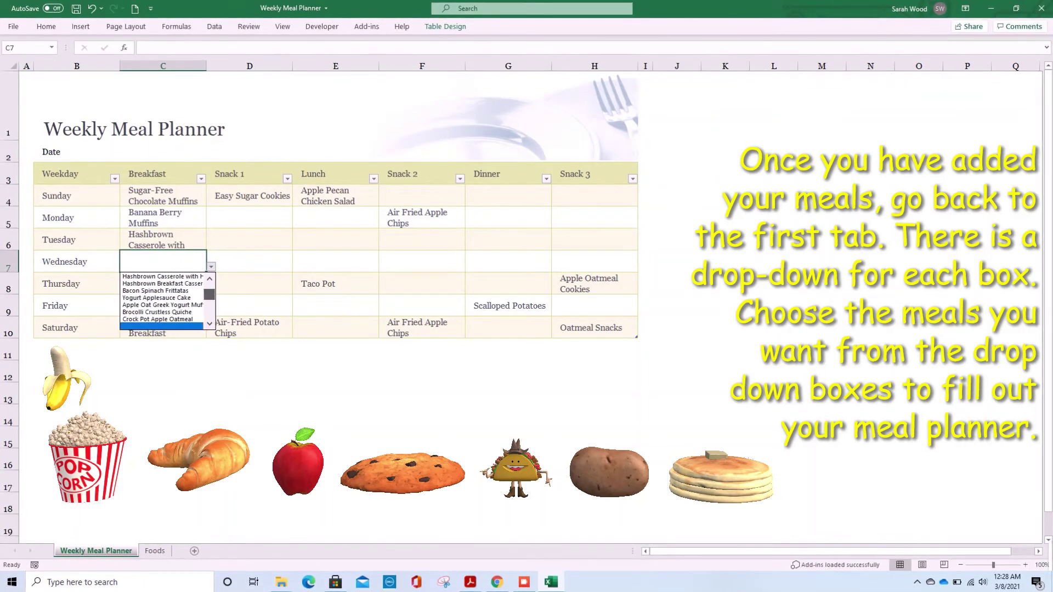
key("Down")
key("Down")
key("Down")
key("Return")
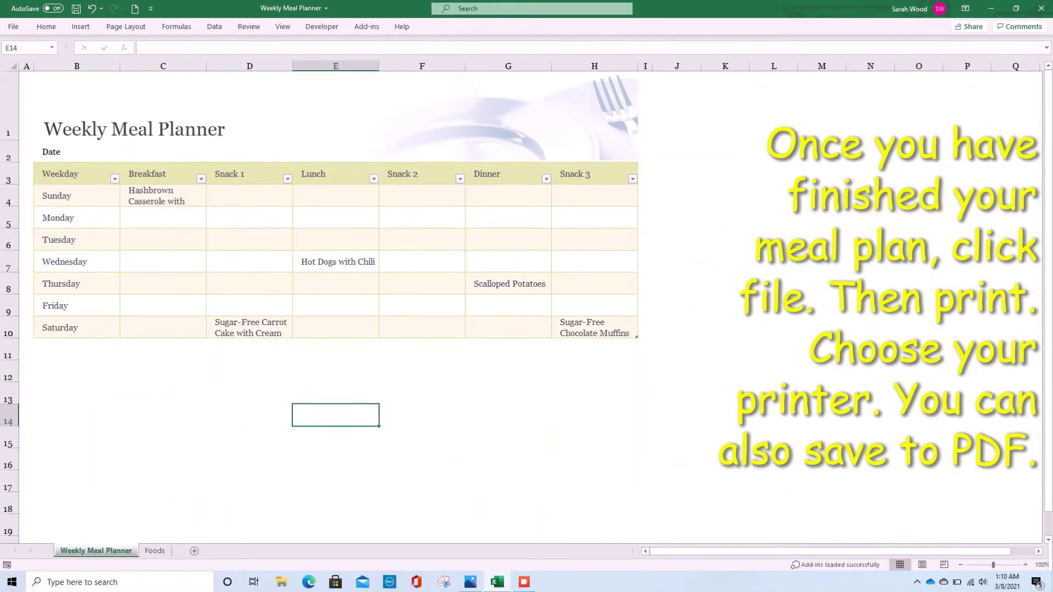
- Select Microsoft Print to PDF as the printer and send the planner to print
key("alt+f")
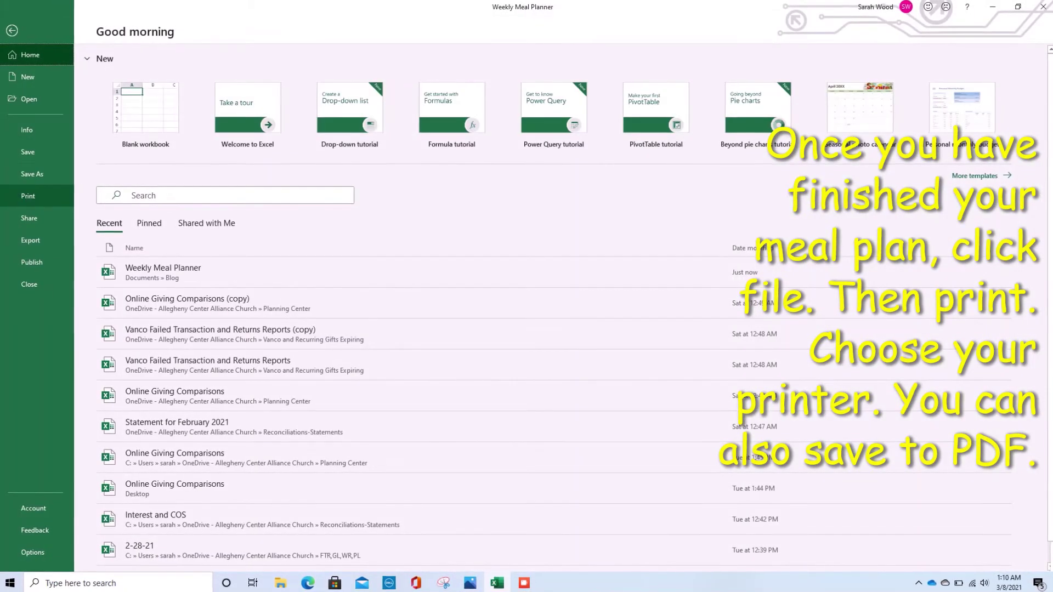
key("Return")
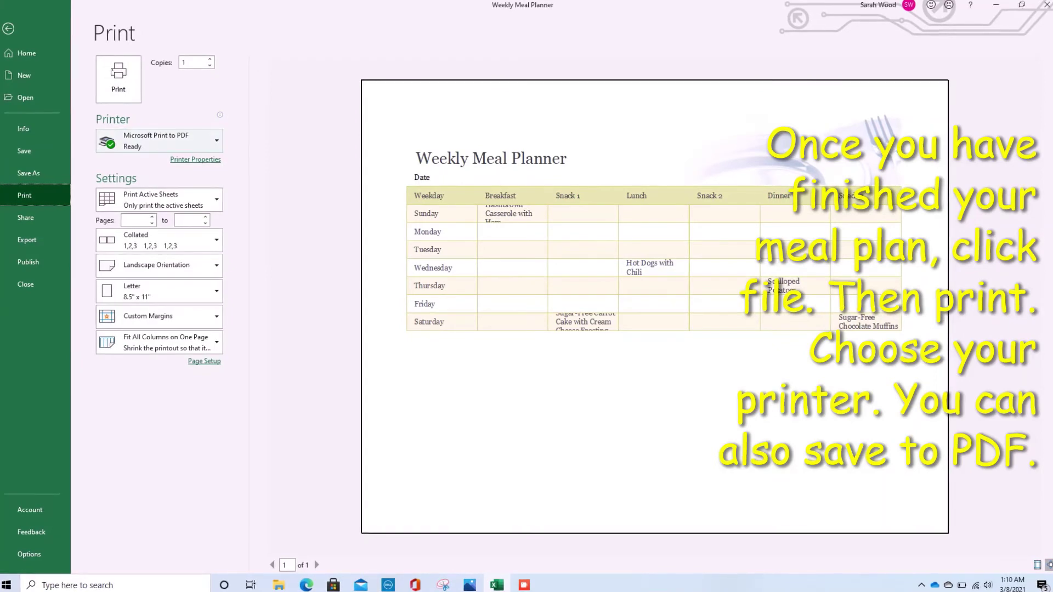
key("i")
key("Down")
key("Down")
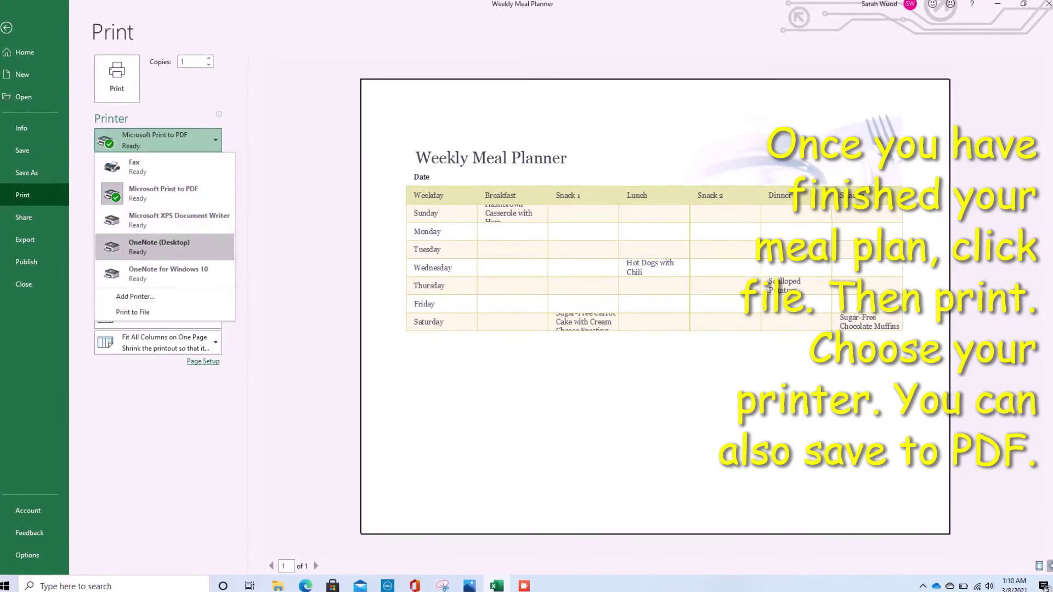
key("Down")
key("Up")
key("Up")
key("Up")
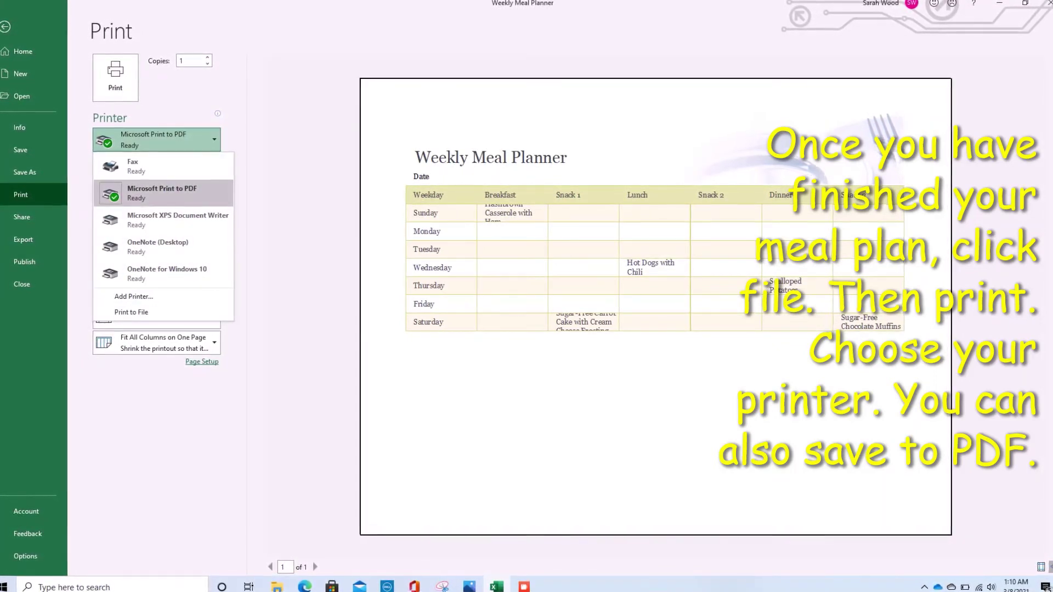
key("Return")
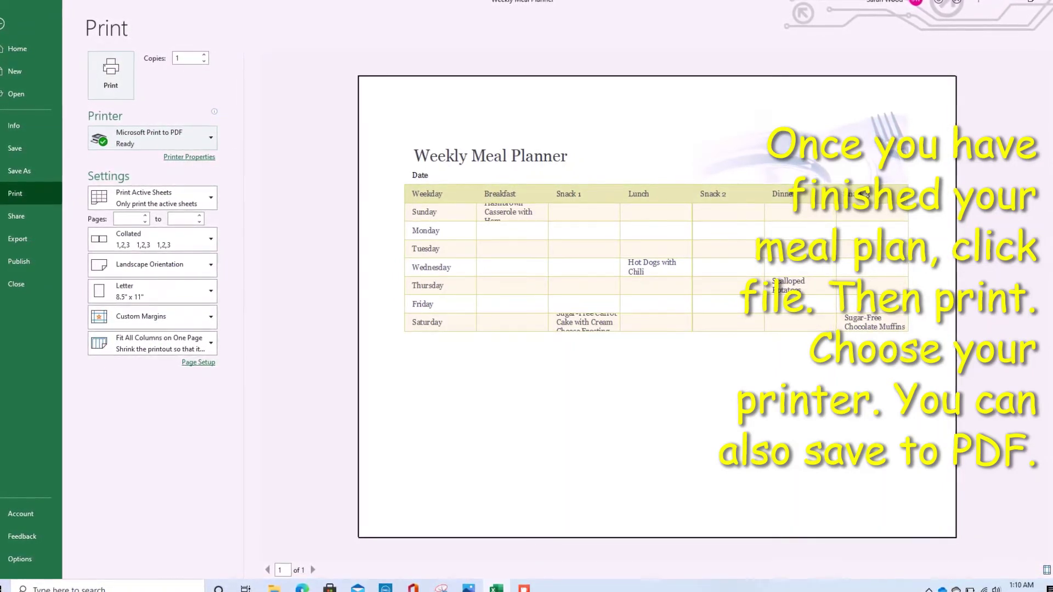
key("ctrl+p")
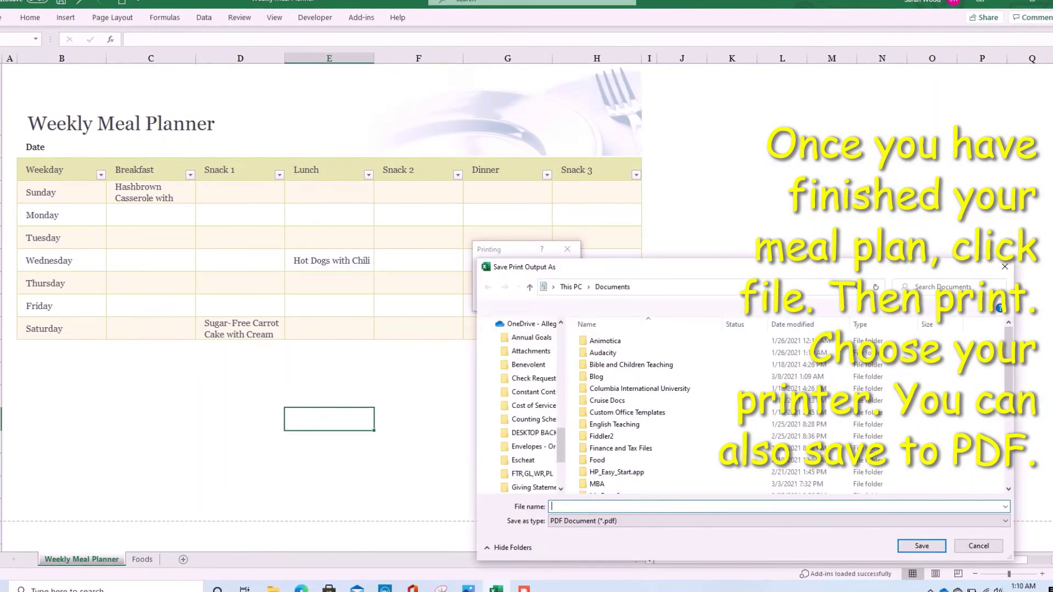